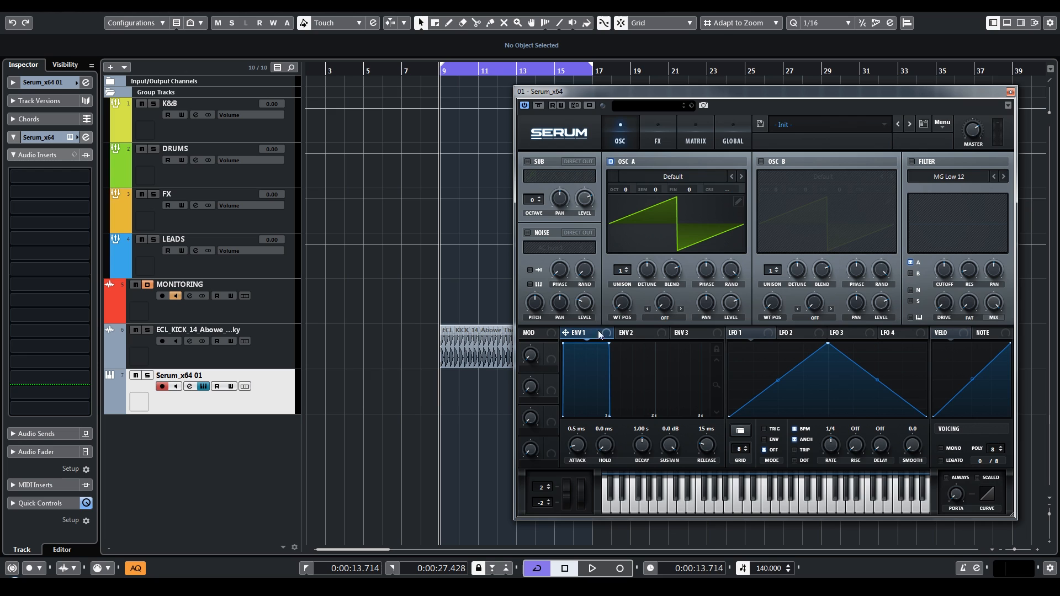
- Set envelope 1's attack to 0.0 ms and its decay to 1/16 note
{"action": "left_click_drag", "start_coordinate": [581, 447], "coordinate": [592, 500]}
{"action": "double_click", "coordinate": [642, 429]}
{"action": "type", "text": "1/16"}
{"action": "key", "text": "Return"}
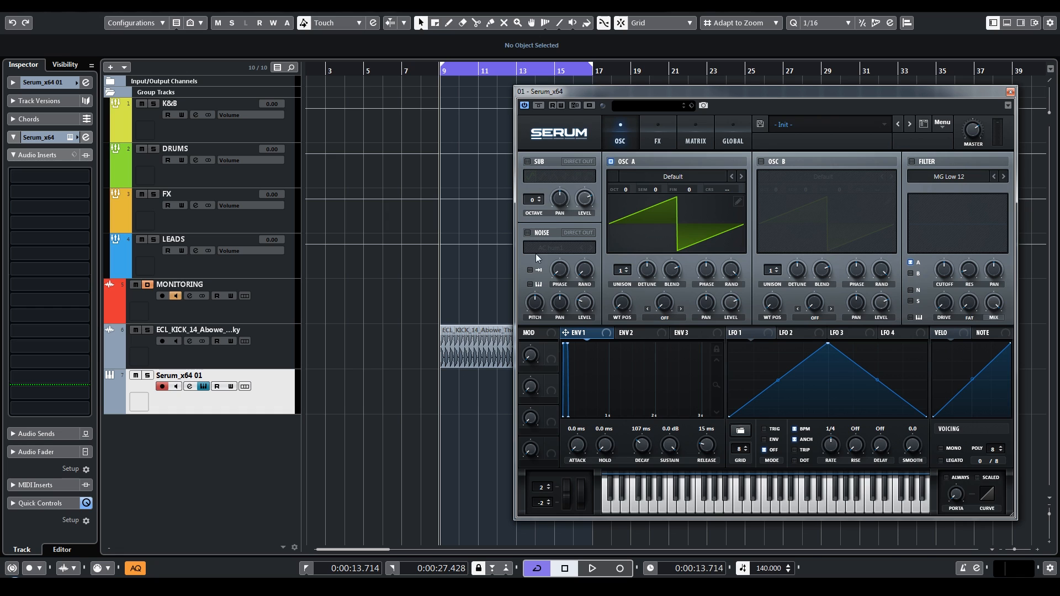
- Check Serum's global preference for typable control values and set envelope 1's sustain to -3 dB
{"action": "left_click", "coordinate": [735, 142]}
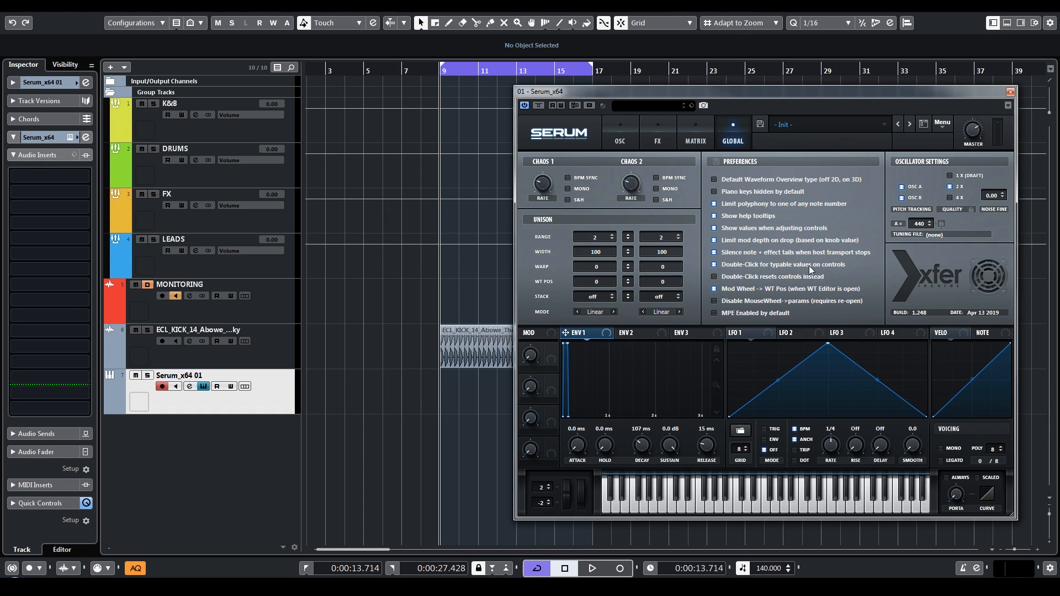
{"action": "left_click", "coordinate": [620, 140]}
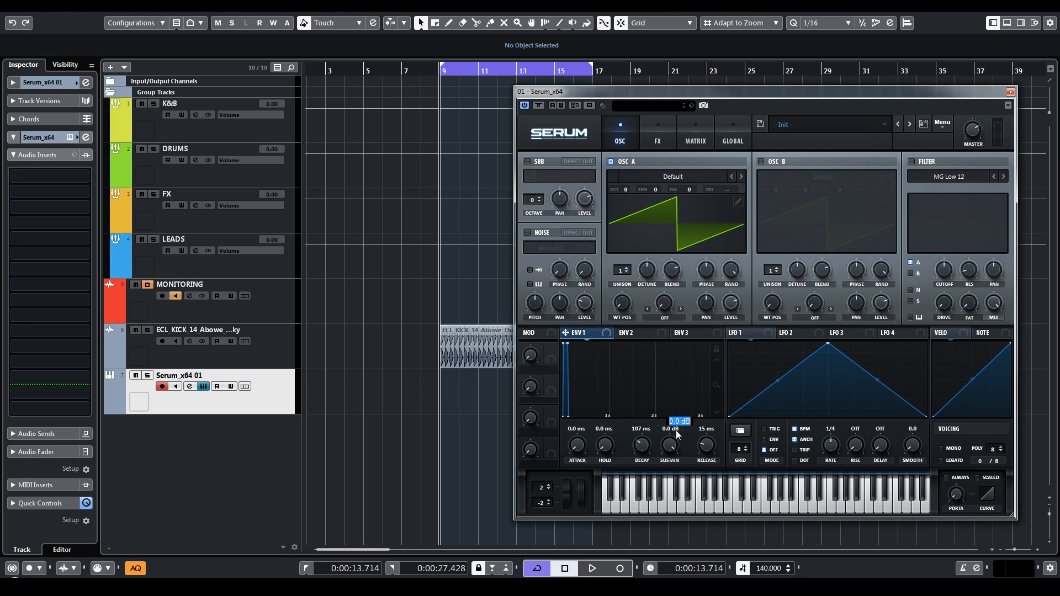
{"action": "type", "text": "-3"}
{"action": "key", "text": "Return"}
- Lock envelope 1's display zoom and bend its decay and release curves outward
{"action": "left_click", "coordinate": [715, 350]}
{"action": "left_click_drag", "start_coordinate": [630, 353], "coordinate": [630, 345]}
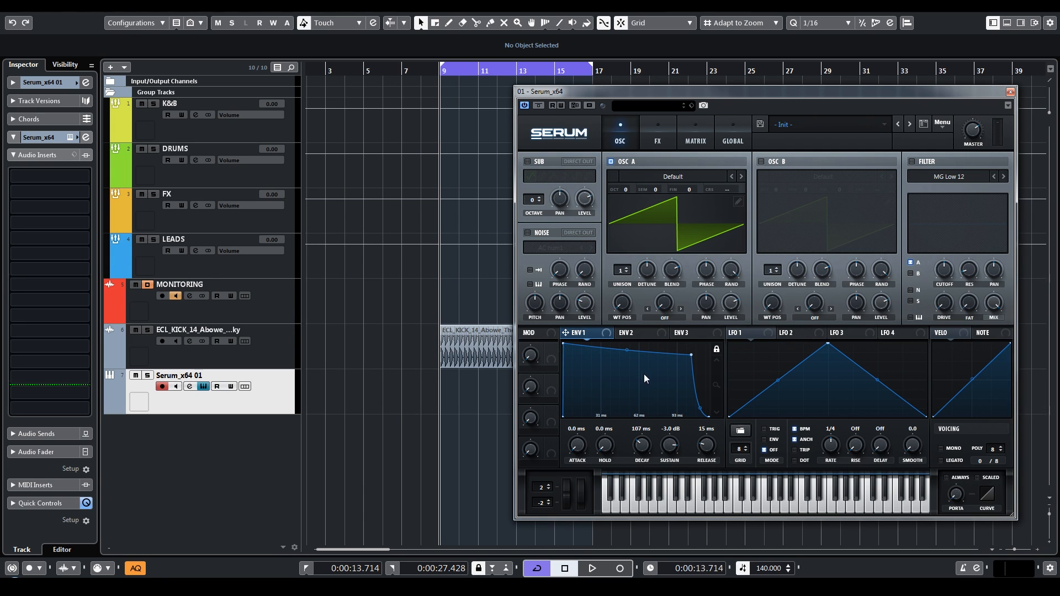
{"action": "left_click_drag", "start_coordinate": [701, 408], "coordinate": [694, 393]}
- Create a MIDI part from bar 9 to bar 17 on the Serum track and open it for note editing
{"action": "double_click", "coordinate": [468, 379]}
{"action": "double_click", "coordinate": [468, 381]}
{"action": "scroll", "coordinate": [226, 397], "scroll_direction": "down", "scroll_amount": 5}
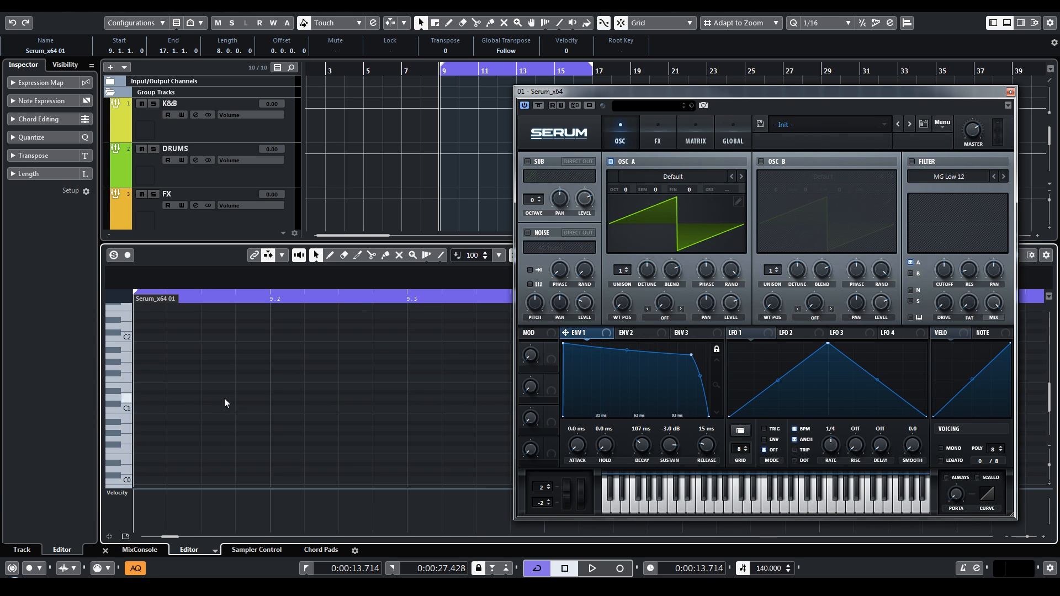
- Draw three sixteenth notes on A1 starting at 9.1.2, repeat the group on every beat of bar 9, and close the editor
{"action": "left_click", "coordinate": [131, 365]}
{"action": "left_click_drag", "start_coordinate": [176, 357], "coordinate": [243, 399]}
{"action": "key", "text": "ctrl+d"}
{"action": "key", "text": "ctrl+d"}
{"action": "key", "text": "ctrl+Right"}
{"action": "key", "text": "ctrl+a"}
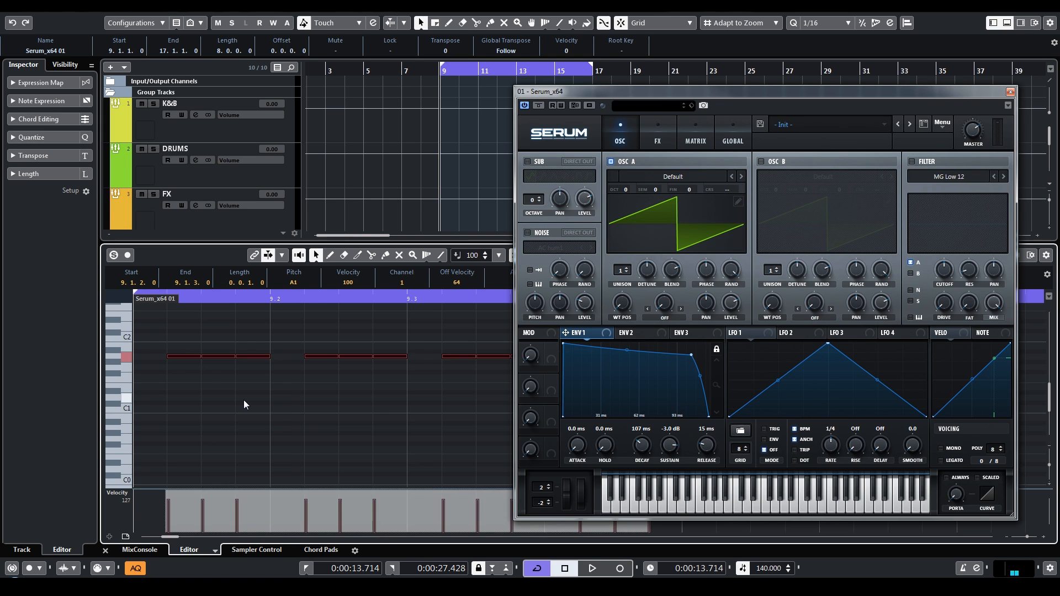
{"action": "key", "text": "ctrl+d"}
{"action": "key", "text": "ctrl+Right"}
{"action": "left_click", "coordinate": [244, 400]}
{"action": "key", "text": "Return"}
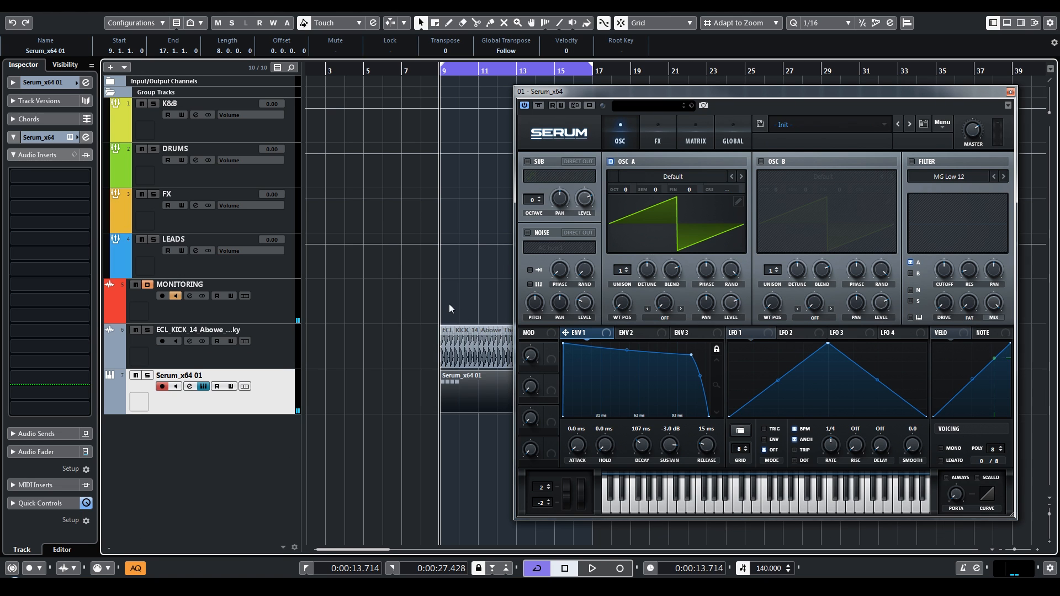
- Set the loop range to the first beat of bar 9 and audition the bass with the kick
{"action": "scroll", "coordinate": [450, 301], "scroll_direction": "up", "scroll_amount": 5}
{"action": "left_click", "coordinate": [436, 75], "text": "alt"}
{"action": "left_click", "coordinate": [432, 314]}
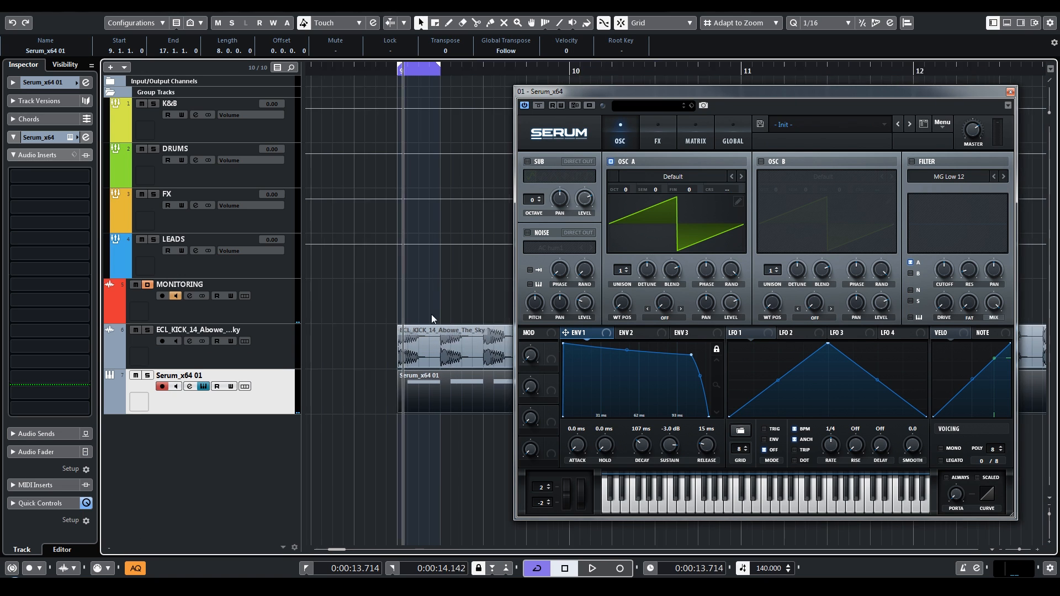
{"action": "scroll", "coordinate": [432, 314], "scroll_direction": "up", "scroll_amount": 5}
{"action": "key", "text": "space"}
{"action": "key", "text": "space"}
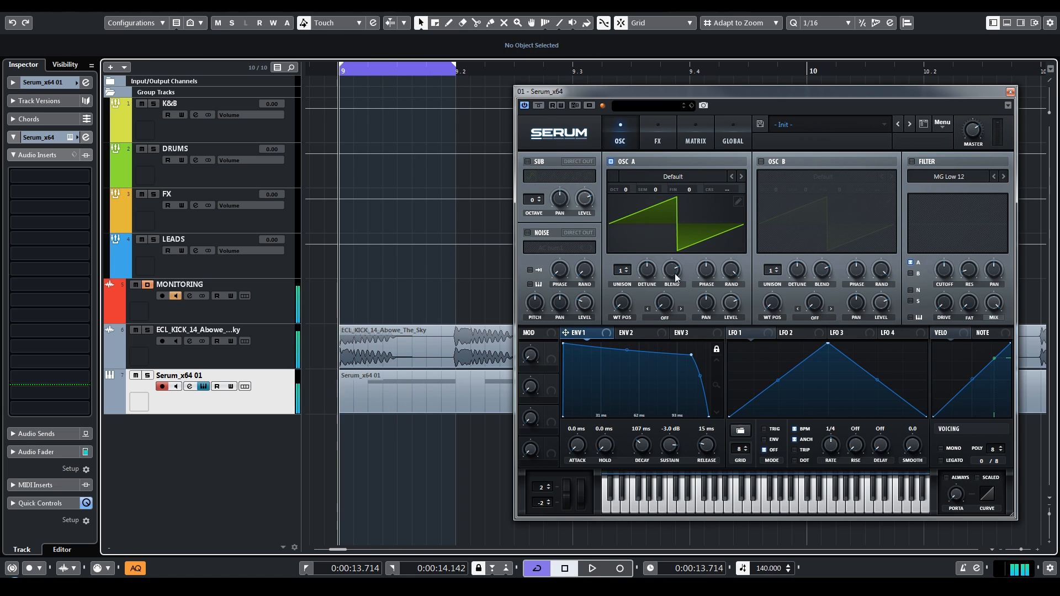
- Transpose all bass notes in the Serum part down an octave to A0
{"action": "double_click", "coordinate": [401, 402]}
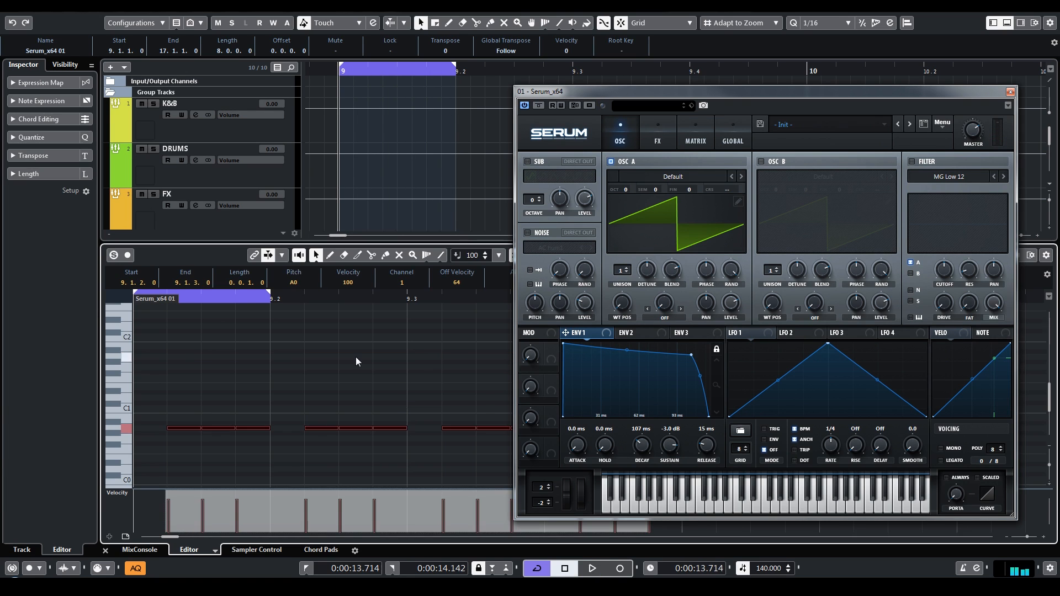
{"action": "key", "text": "Return"}
- Enable Serum's filter with a lowered cutoff and choose the MG Low 18 filter type
{"action": "left_click", "coordinate": [635, 336]}
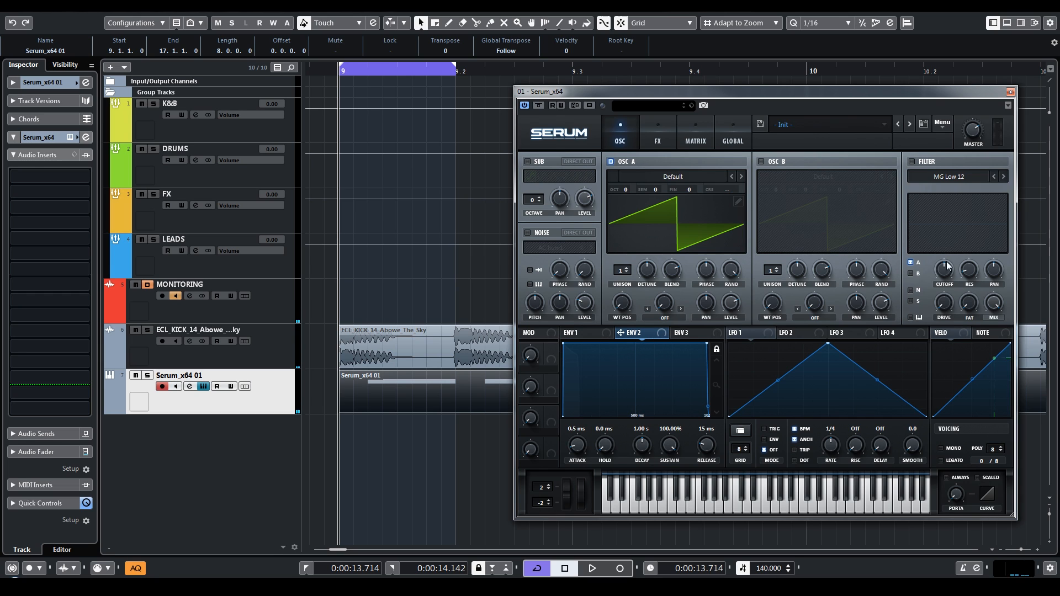
{"action": "left_click_drag", "start_coordinate": [948, 275], "coordinate": [942, 303]}
{"action": "left_click", "coordinate": [912, 161]}
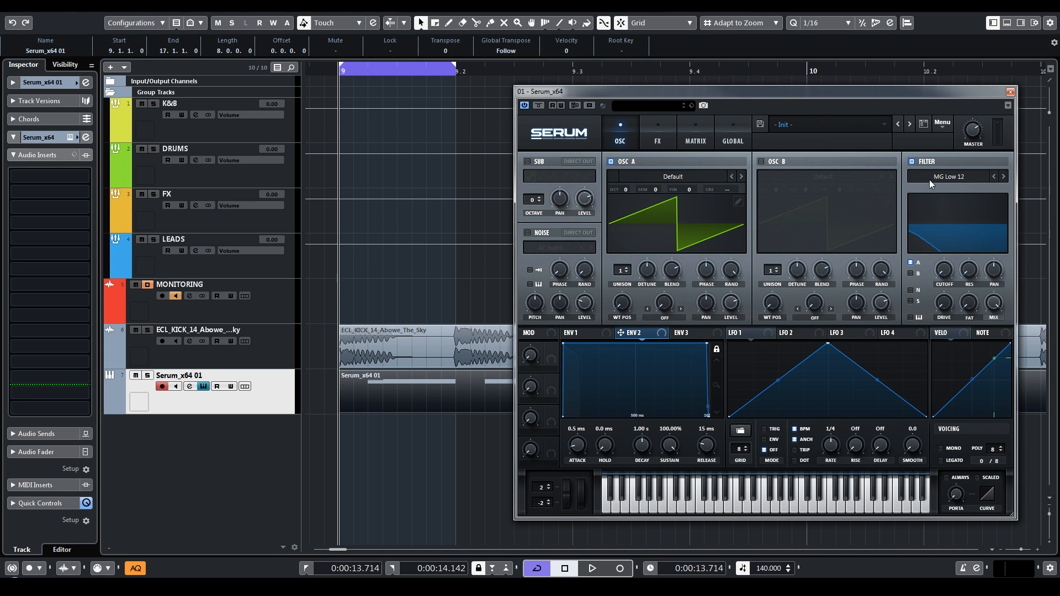
{"action": "left_click", "coordinate": [1003, 177]}
{"action": "left_click", "coordinate": [1003, 175]}
{"action": "left_click", "coordinate": [992, 177]}
{"action": "left_click", "coordinate": [993, 177]}
{"action": "left_click", "coordinate": [1004, 177]}
- Reposition the Serum window and assign envelope 2 to modulate the filter cutoff
{"action": "left_click_drag", "start_coordinate": [710, 95], "coordinate": [679, 75]}
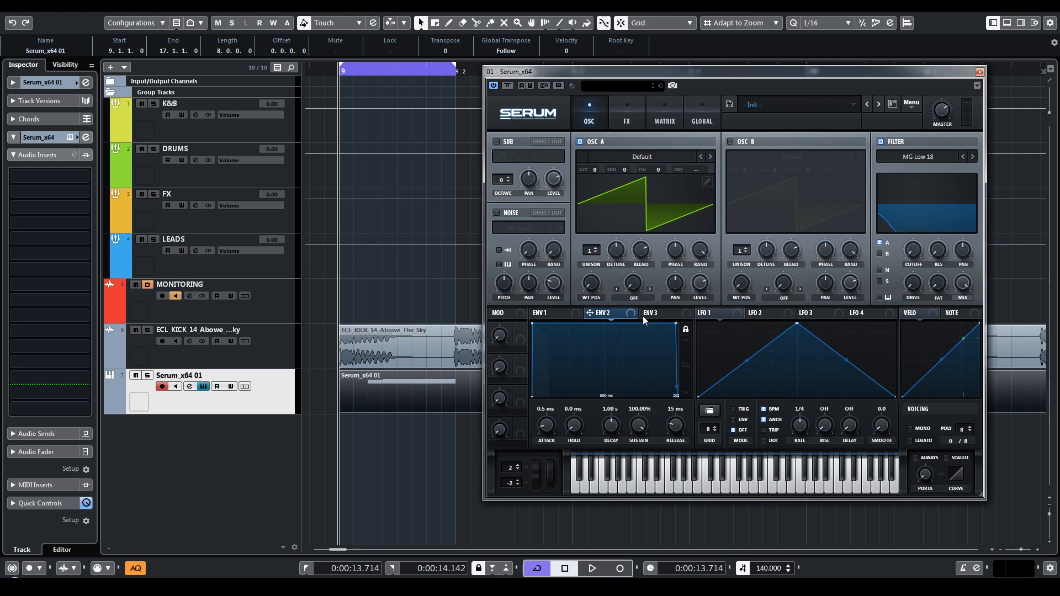
{"action": "left_click_drag", "start_coordinate": [906, 256], "coordinate": [910, 252]}
- Set envelope 2's attack to 0.0 ms and its decay to 107 ms
{"action": "left_click_drag", "start_coordinate": [551, 426], "coordinate": [553, 515]}
{"action": "left_click_drag", "start_coordinate": [613, 424], "coordinate": [610, 411]}
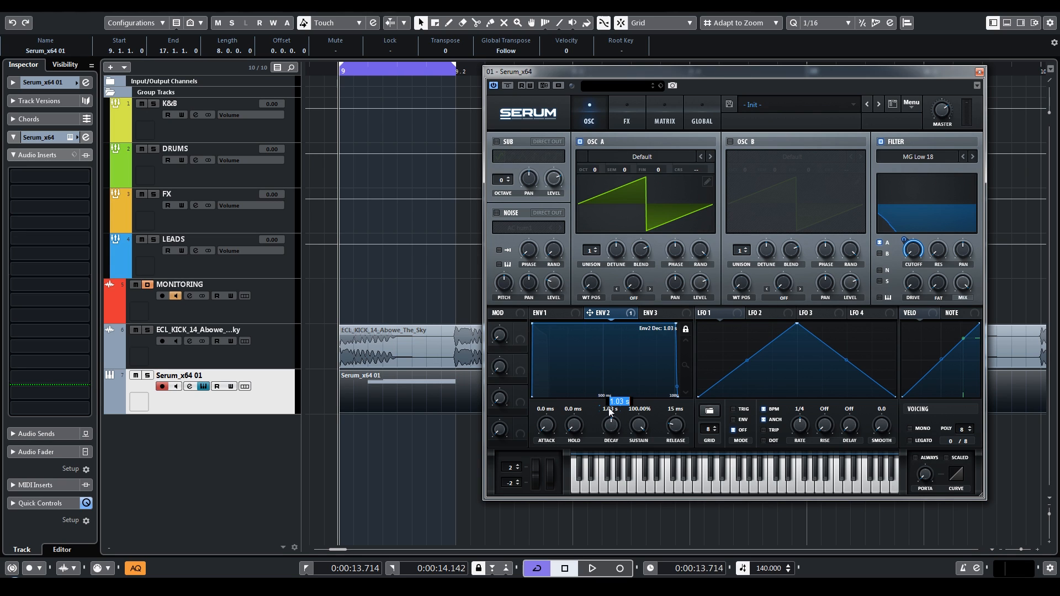
{"action": "type", "text": "107"}
{"action": "key", "text": "Return"}
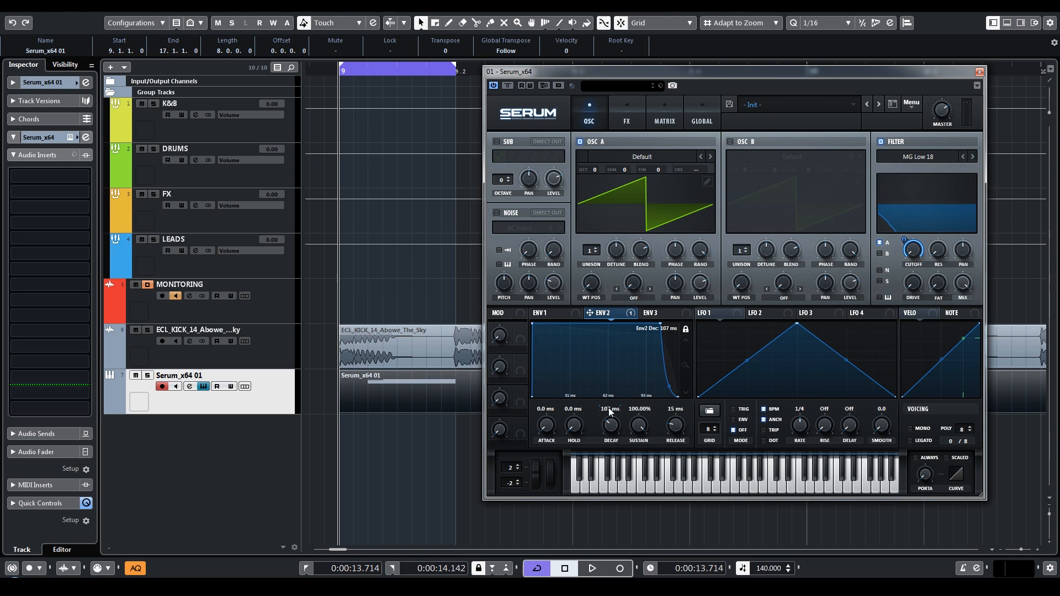
- Set envelope 2's sustain to 60% and bend its decay curve inward for a steeper initial drop
{"action": "double_click", "coordinate": [641, 419]}
{"action": "type", "text": "60"}
{"action": "key", "text": "Return"}
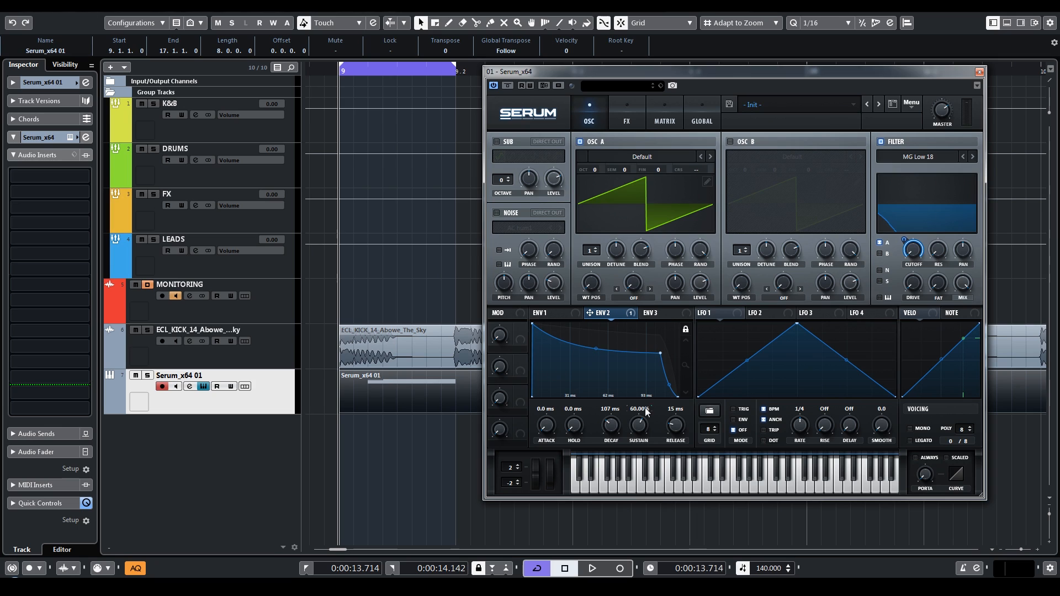
{"action": "left_click_drag", "start_coordinate": [596, 349], "coordinate": [599, 359]}
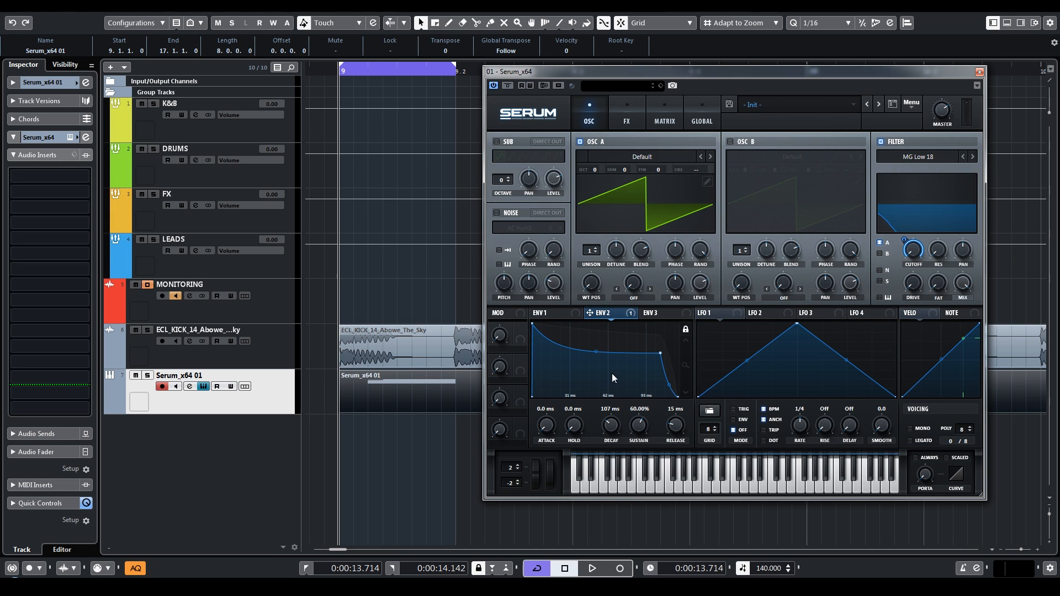
- Play the loop to audition the filtered bass against the kick, then stop playback
{"action": "left_click", "coordinate": [342, 486]}
{"action": "key", "text": "space"}
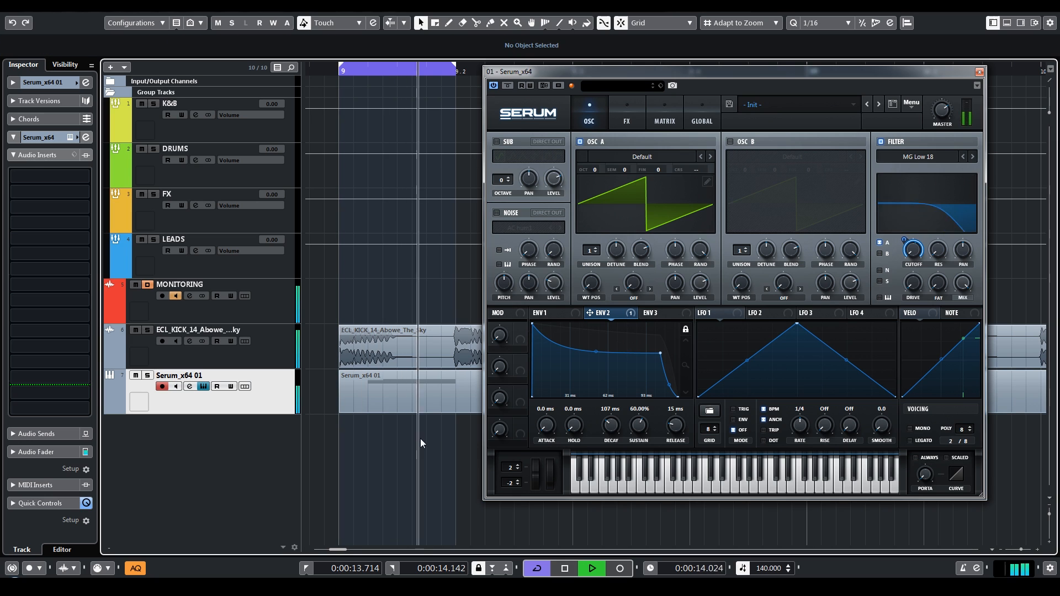
{"action": "key", "text": "space"}
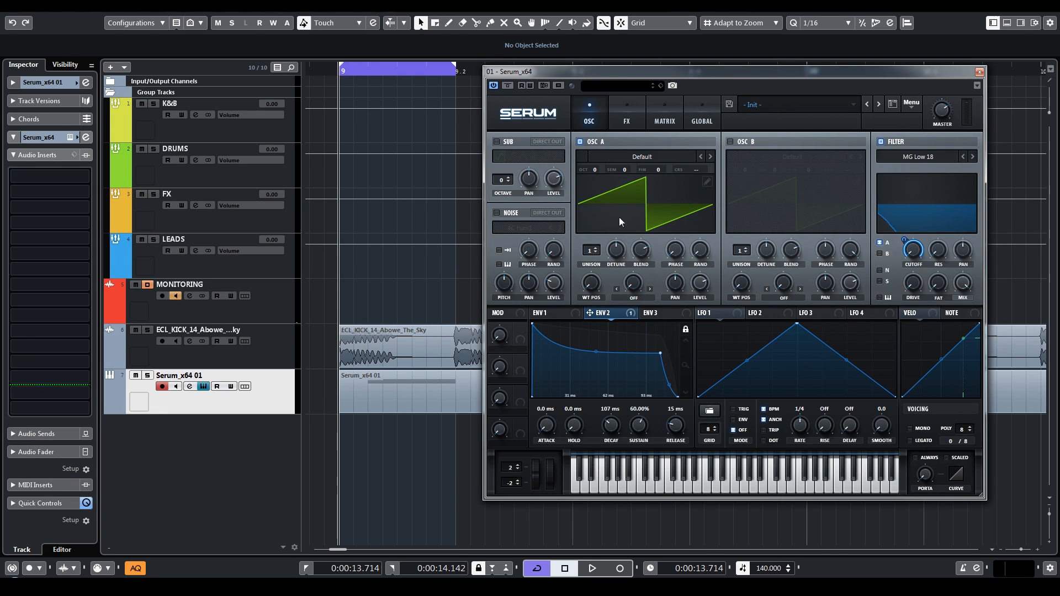
- In oscillator A's wavetable editor, set the horizontal grid to 6 and redraw the whole waveform as a descending ramp ending halfway below centre
{"action": "left_click", "coordinate": [707, 182]}
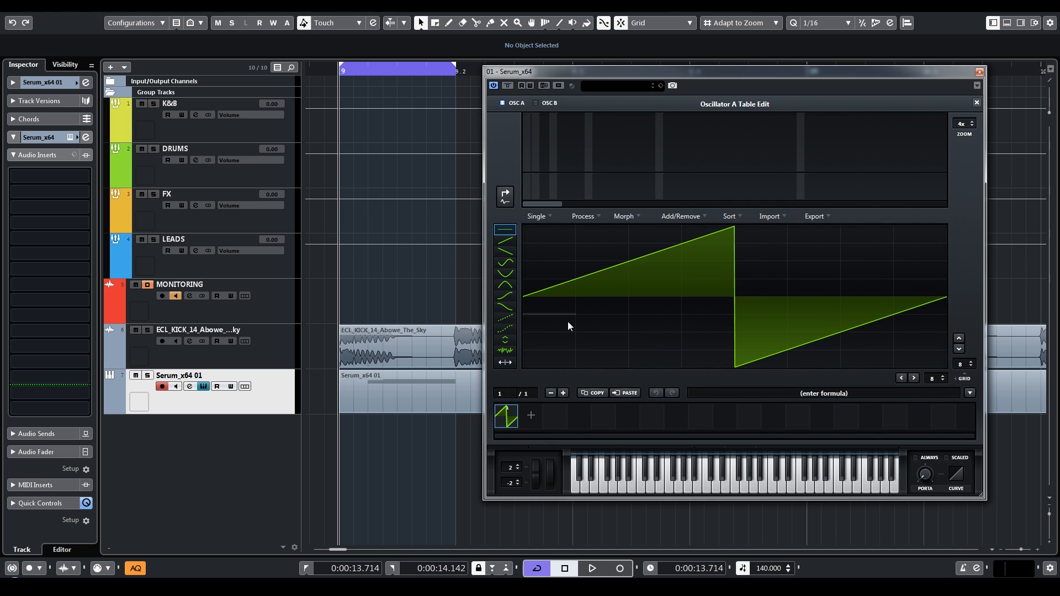
{"action": "left_click", "coordinate": [507, 242]}
{"action": "left_click", "coordinate": [559, 233]}
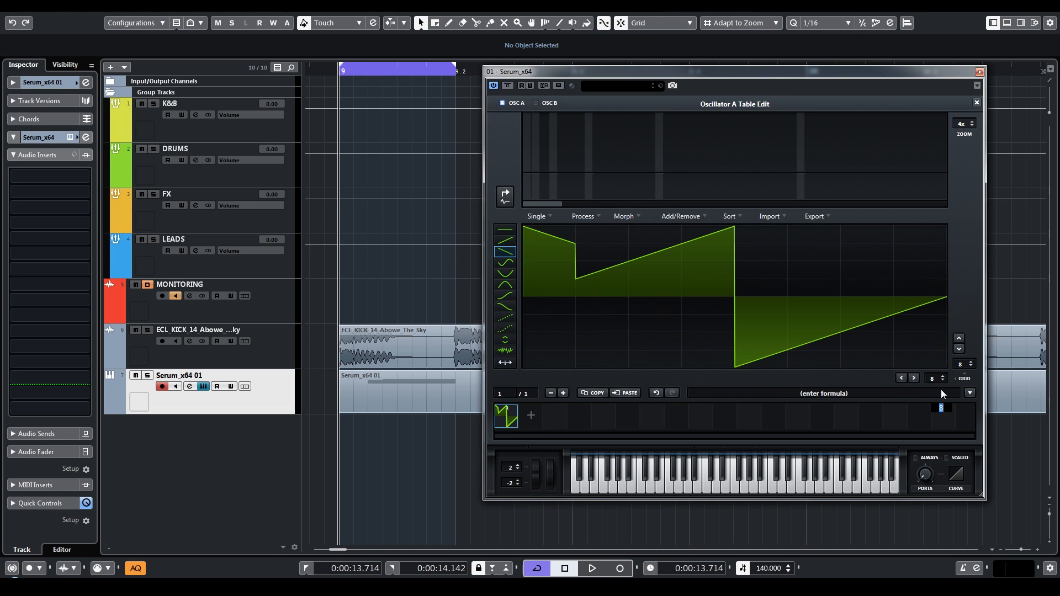
{"action": "type", "text": "6"}
{"action": "key", "text": "Return"}
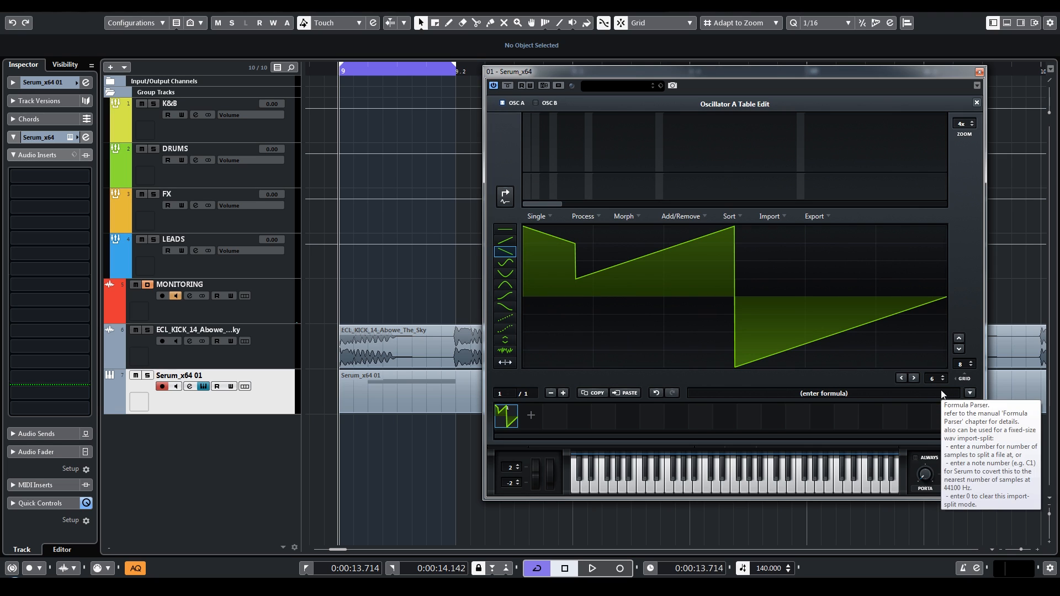
{"action": "mouse_move", "coordinate": [542, 241]}
{"action": "left_mouse_down"}
{"action": "mouse_move", "coordinate": [688, 263]}
{"action": "mouse_move", "coordinate": [889, 328]}
{"action": "mouse_move", "coordinate": [945, 332]}
{"action": "left_mouse_up"}
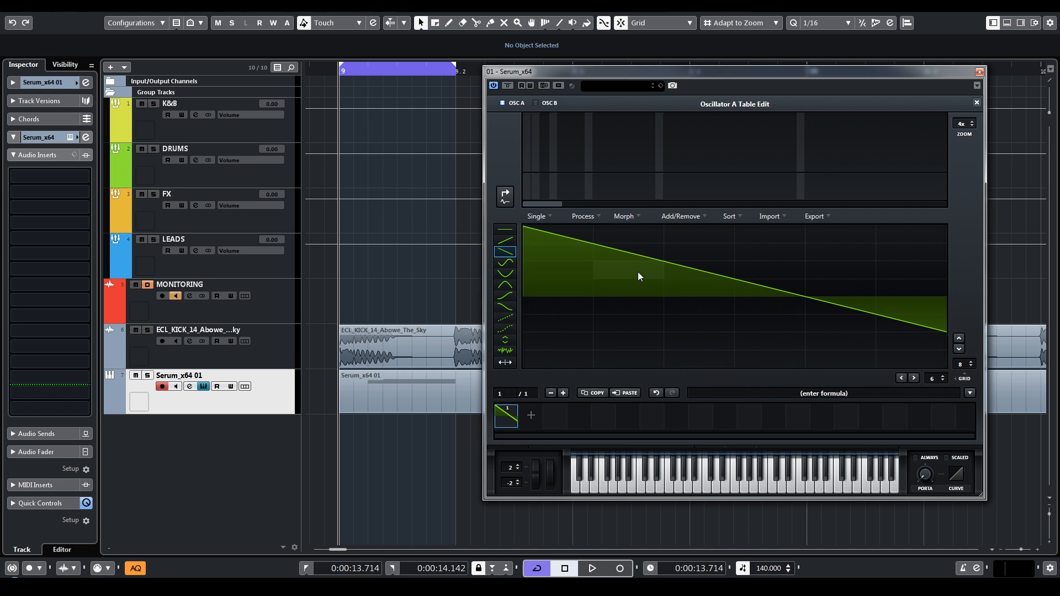
- Audition the custom oscillator A waveform in the loop and close the wavetable editor
{"action": "key", "text": "space"}
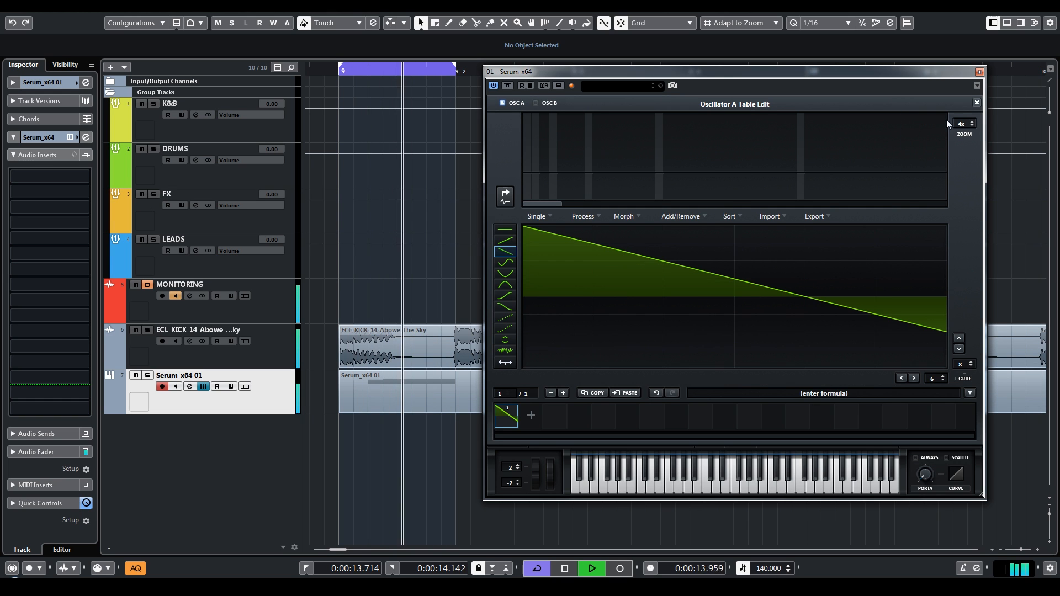
{"action": "left_click", "coordinate": [977, 102]}
{"action": "key", "text": "space"}
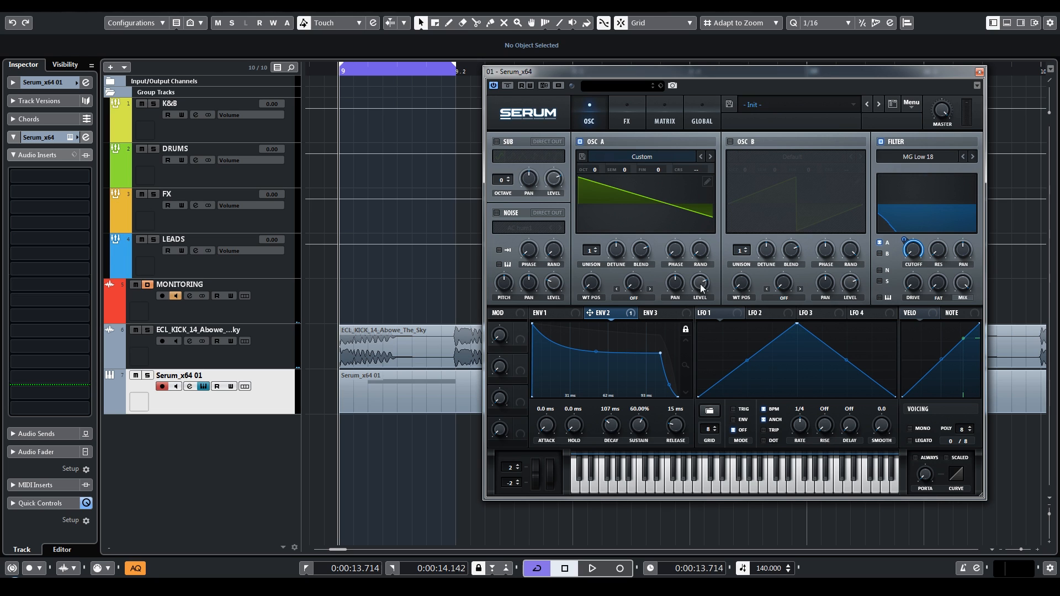
{"action": "key", "text": "space"}
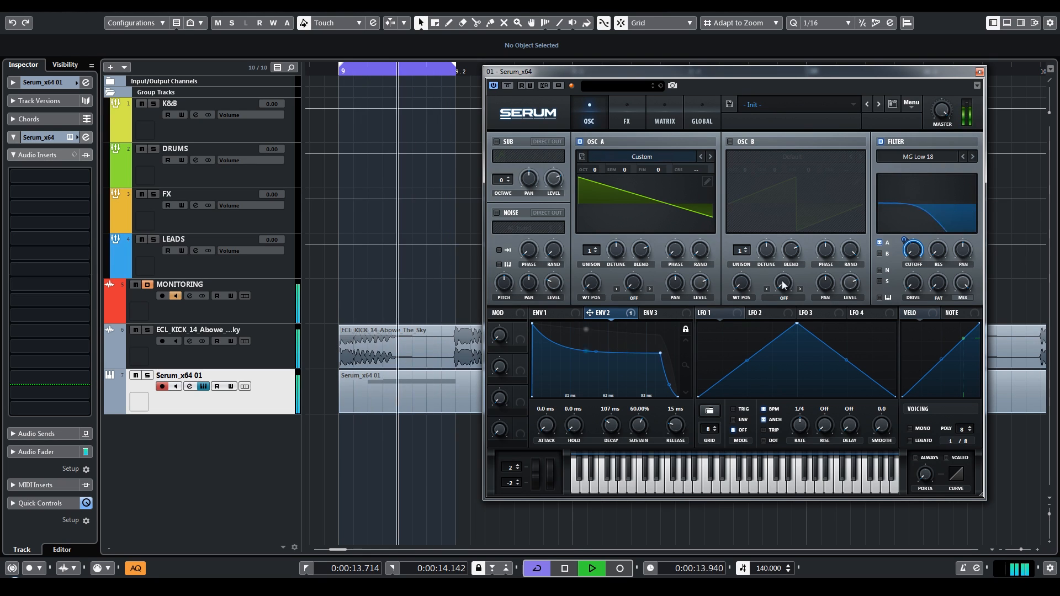
{"action": "key", "text": "space"}
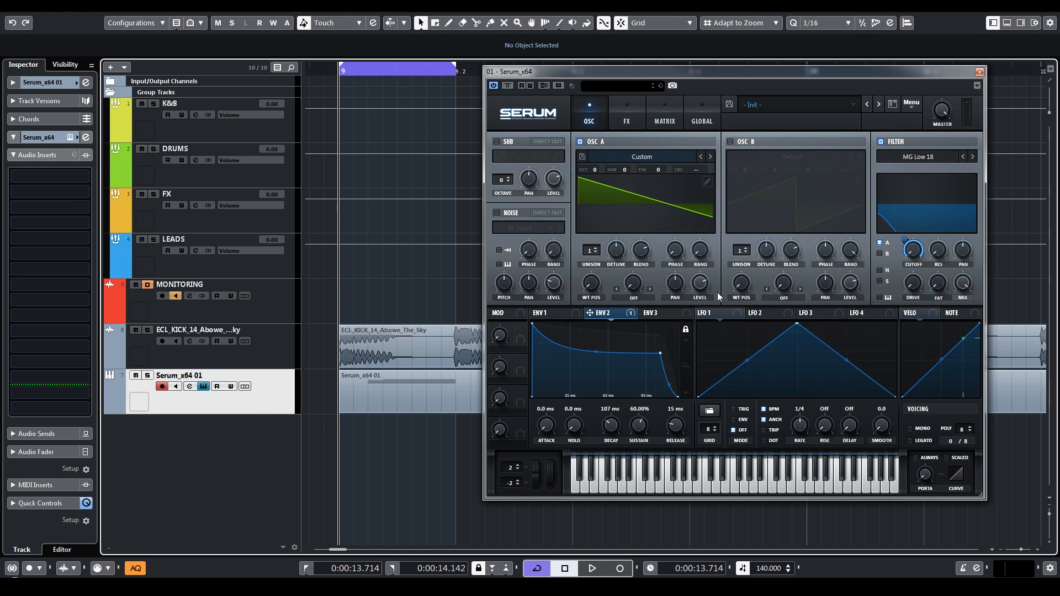
- Assign note velocity to oscillator A's level and set the first bass note's velocity to 60
{"action": "left_click", "coordinate": [928, 313]}
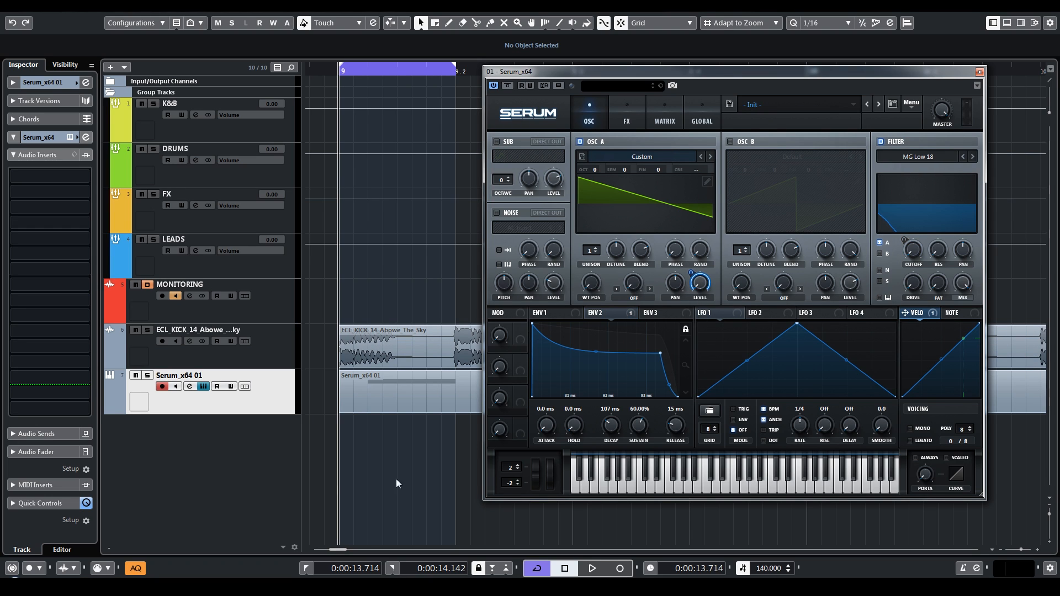
{"action": "double_click", "coordinate": [382, 400]}
{"action": "left_click", "coordinate": [181, 427]}
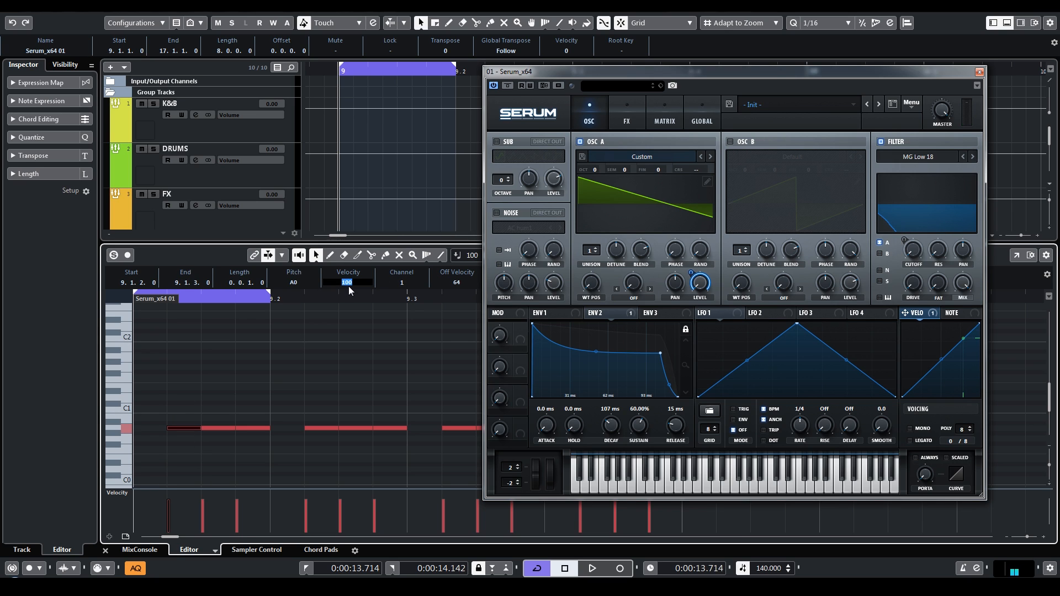
{"action": "type", "text": "60"}
{"action": "key", "text": "Return"}
- Play the loop to hear the softer first bass note and close the note editor
{"action": "left_click", "coordinate": [338, 385]}
{"action": "key", "text": "space"}
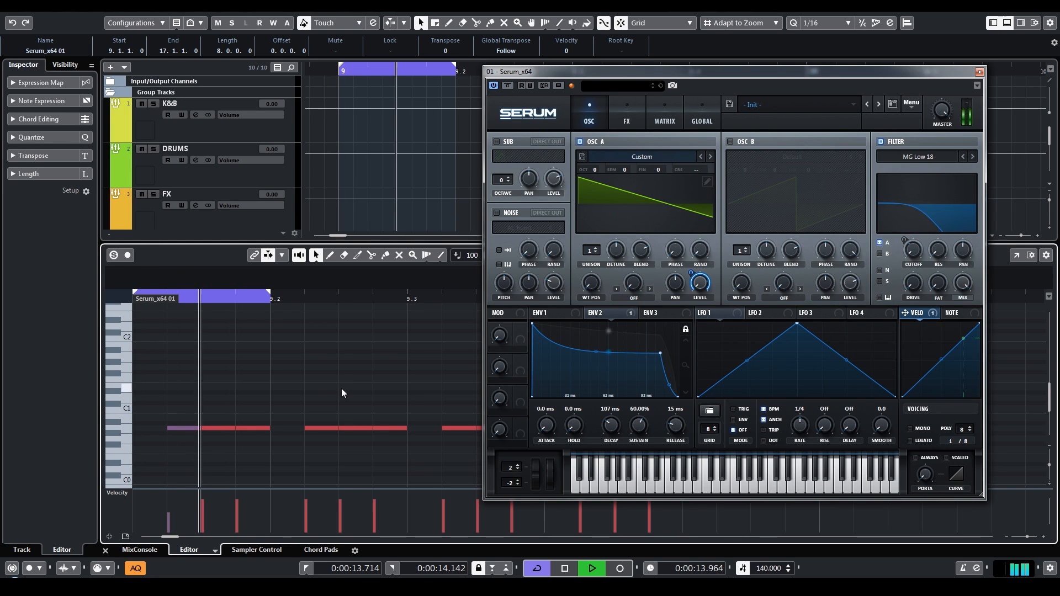
{"action": "key", "text": "ctrl+e"}
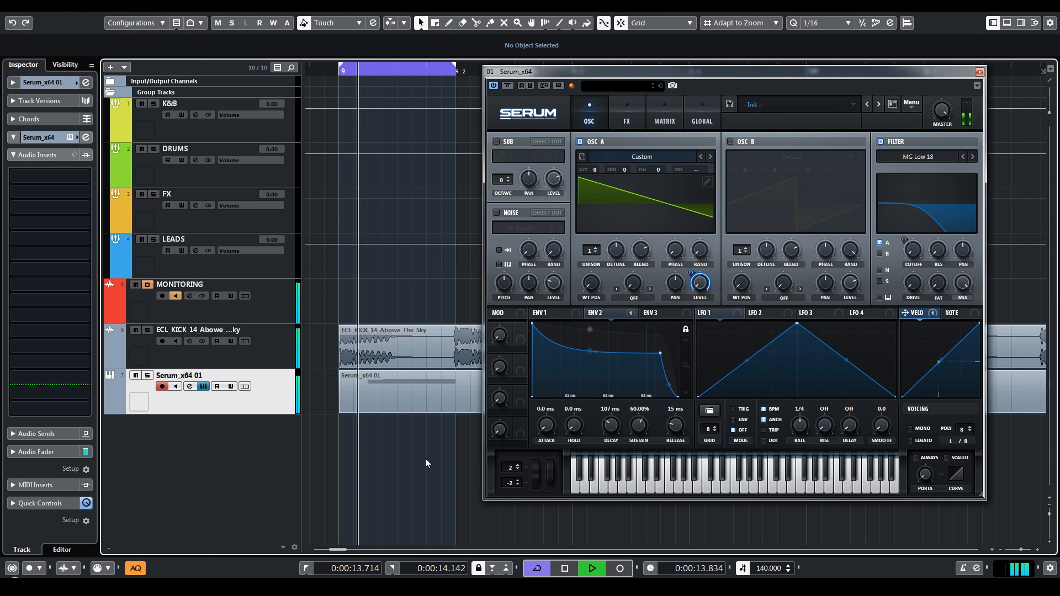
- Insert LFOTool_x64 as an audio insert on the Serum track and raise the starting point of its volume curve
{"action": "left_click", "coordinate": [71, 386]}
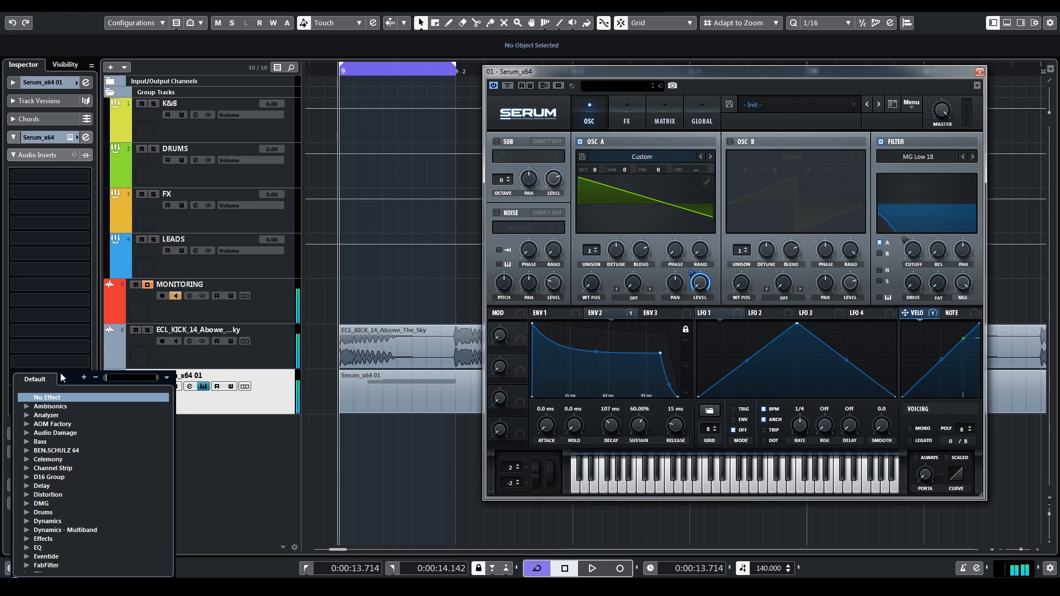
{"action": "type", "text": "lfo"}
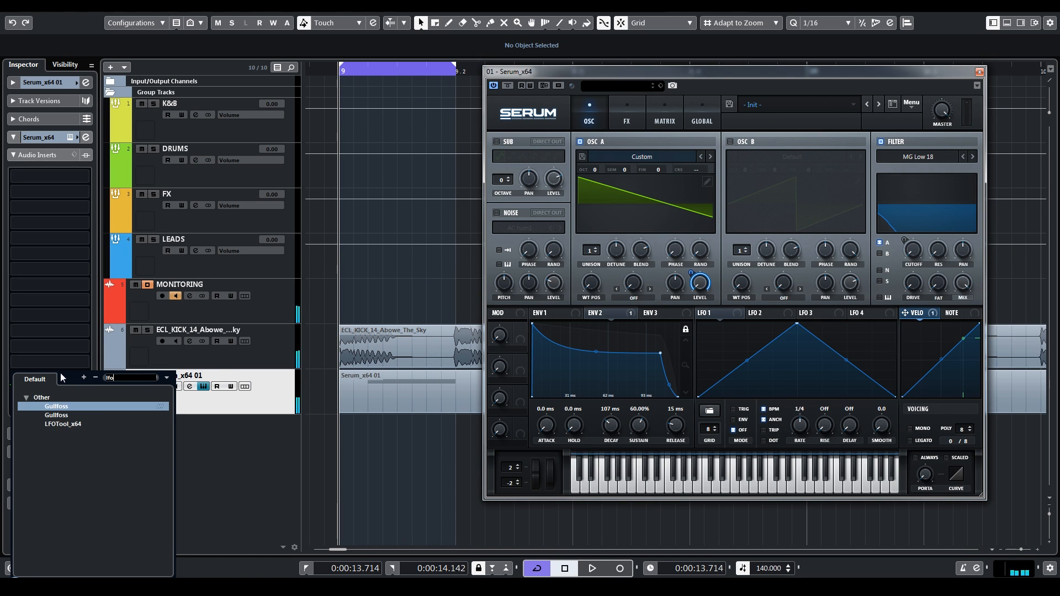
{"action": "left_click", "coordinate": [68, 425]}
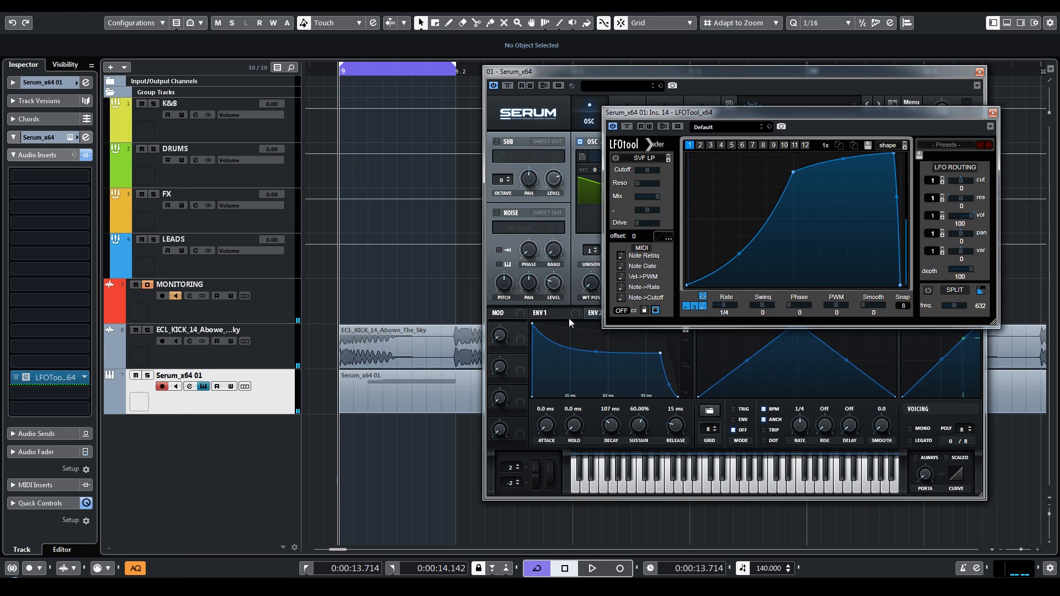
{"action": "left_click_drag", "start_coordinate": [687, 284], "coordinate": [685, 229]}
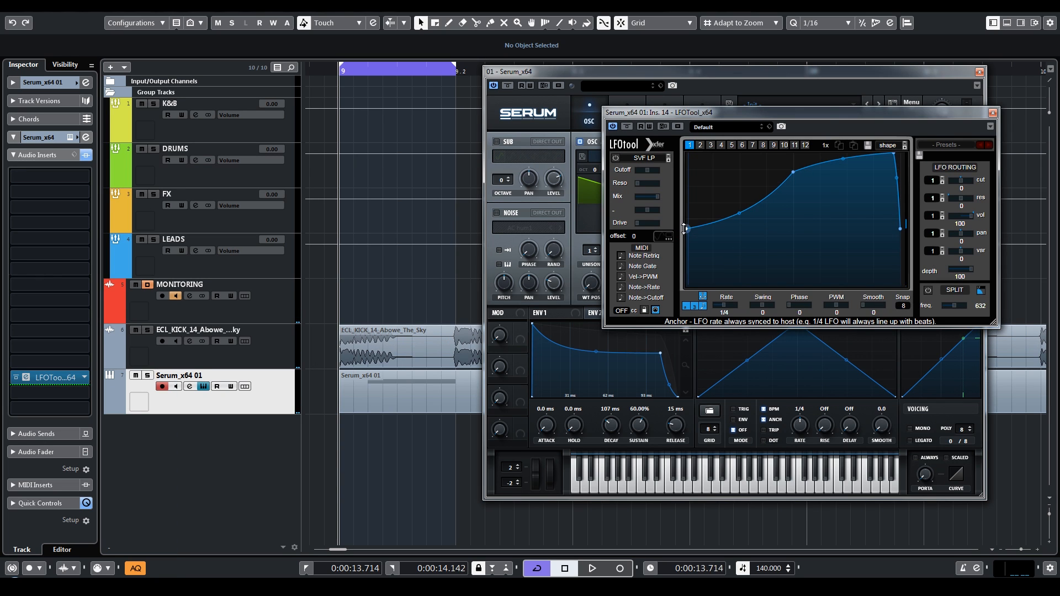
- Raise the LFOTool volume curve's upper points to maximum, bend its opening rise into a steeper curve, and audition the loop
{"action": "left_click_drag", "start_coordinate": [795, 174], "coordinate": [795, 154]}
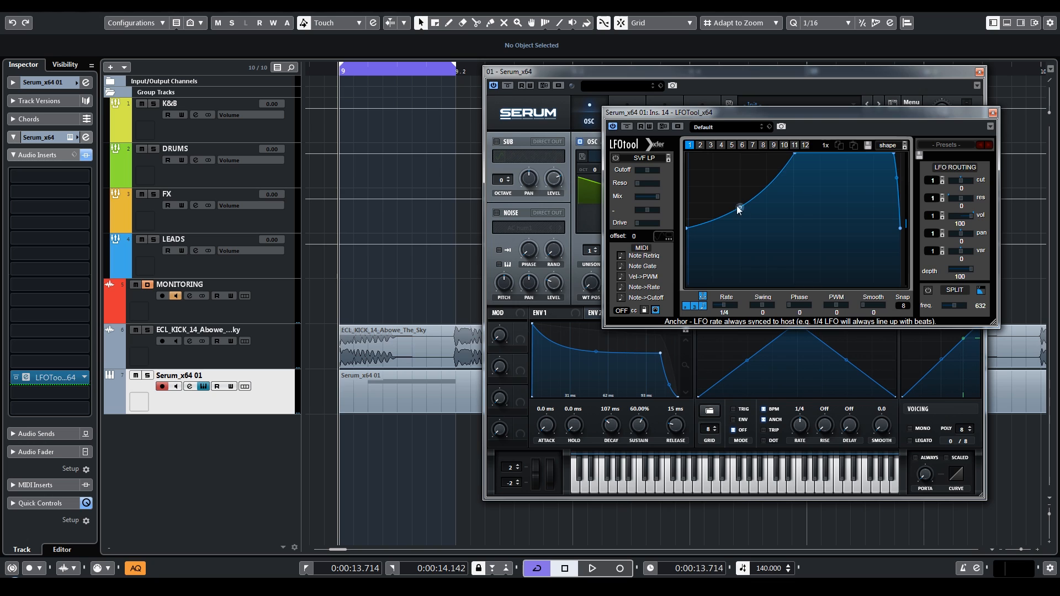
{"action": "left_click_drag", "start_coordinate": [737, 207], "coordinate": [746, 217]}
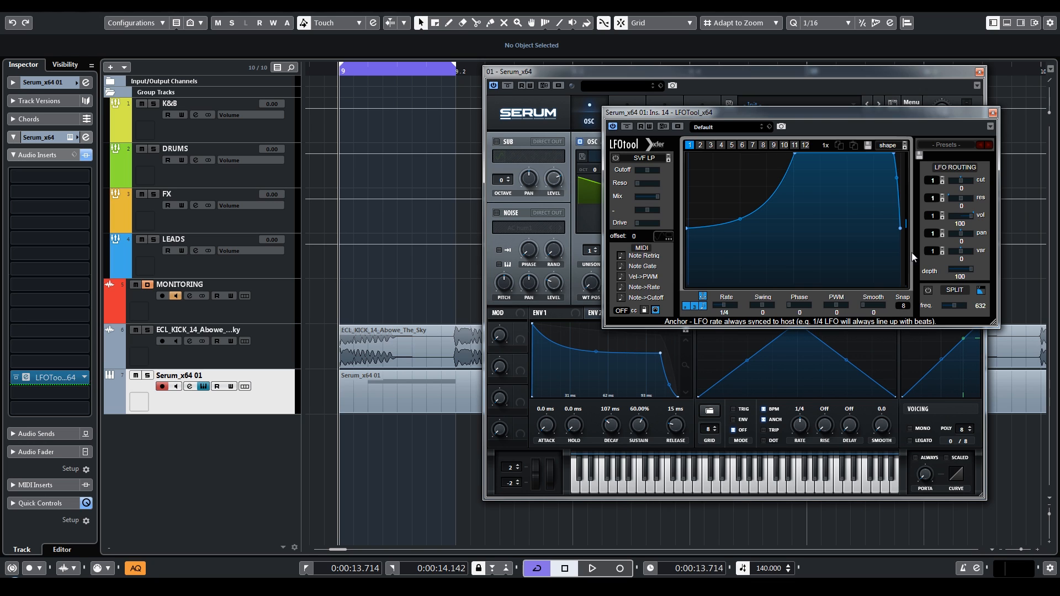
{"action": "left_click_drag", "start_coordinate": [893, 154], "coordinate": [895, 148]}
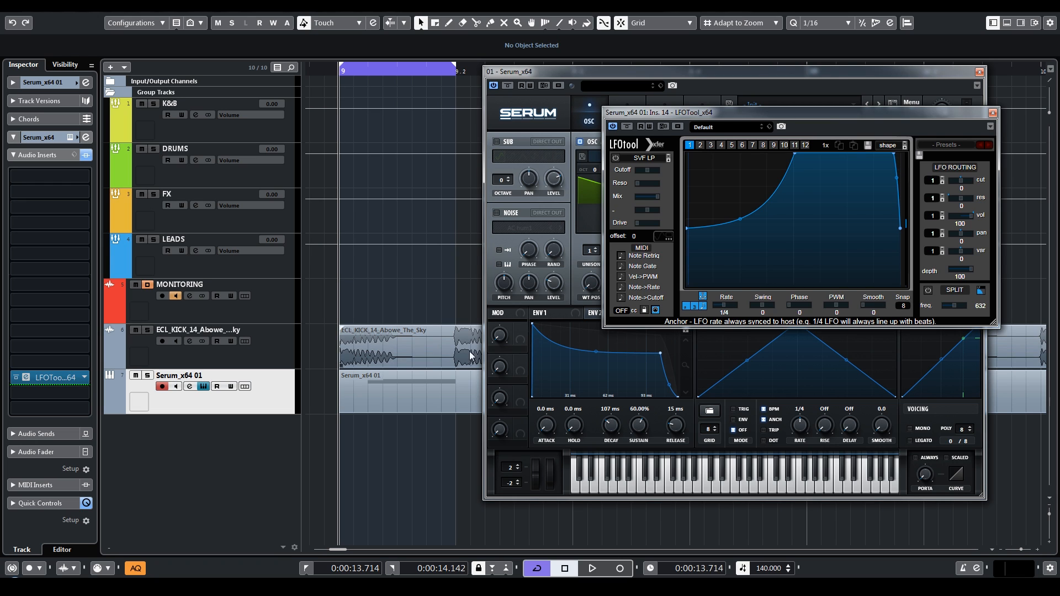
{"action": "key", "text": "space"}
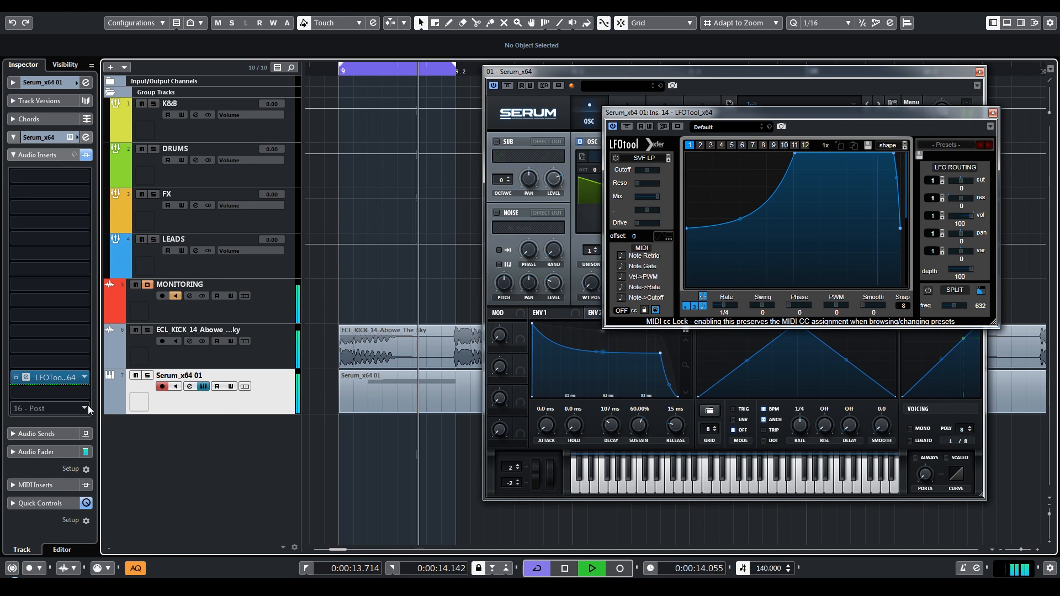
{"action": "key", "text": "space"}
- Insert a second LFOTool_x64 after the first and shape its curve to mute the first quarter before an abrupt full-level rise
{"action": "left_click", "coordinate": [70, 397]}
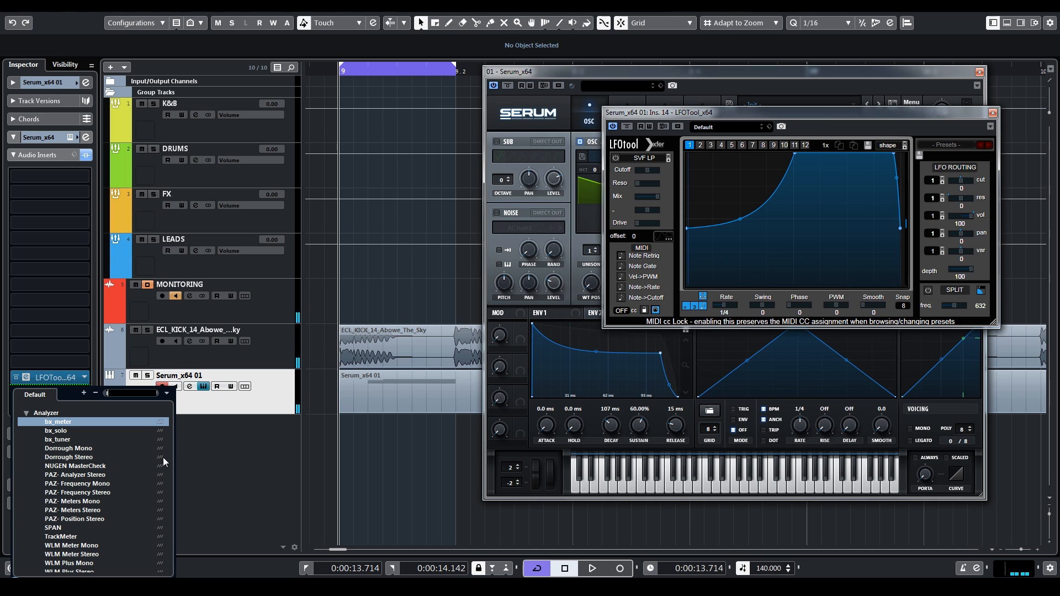
{"action": "type", "text": "lfo"}
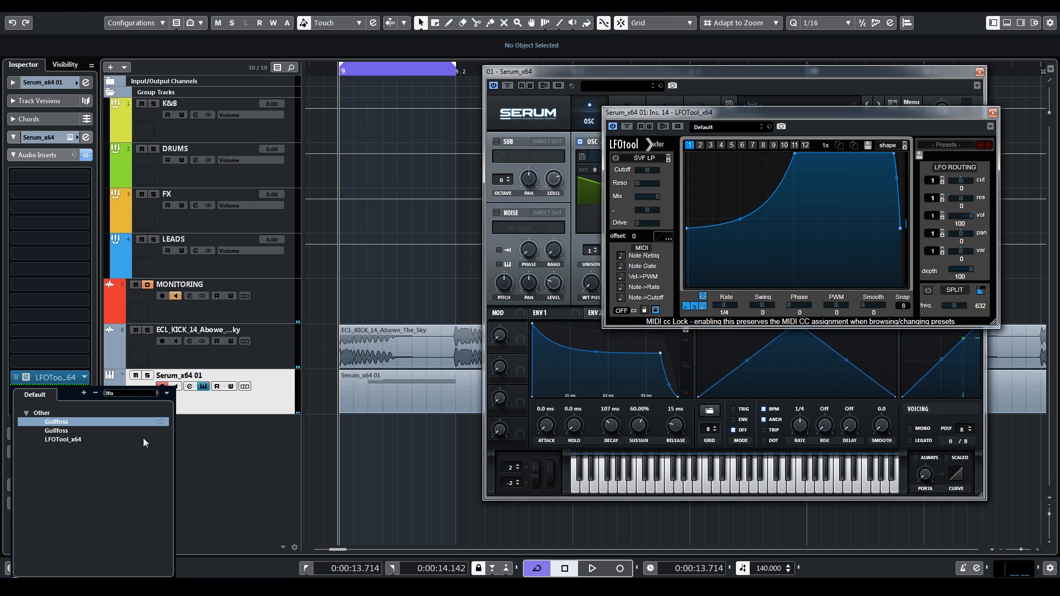
{"action": "left_click", "coordinate": [78, 438]}
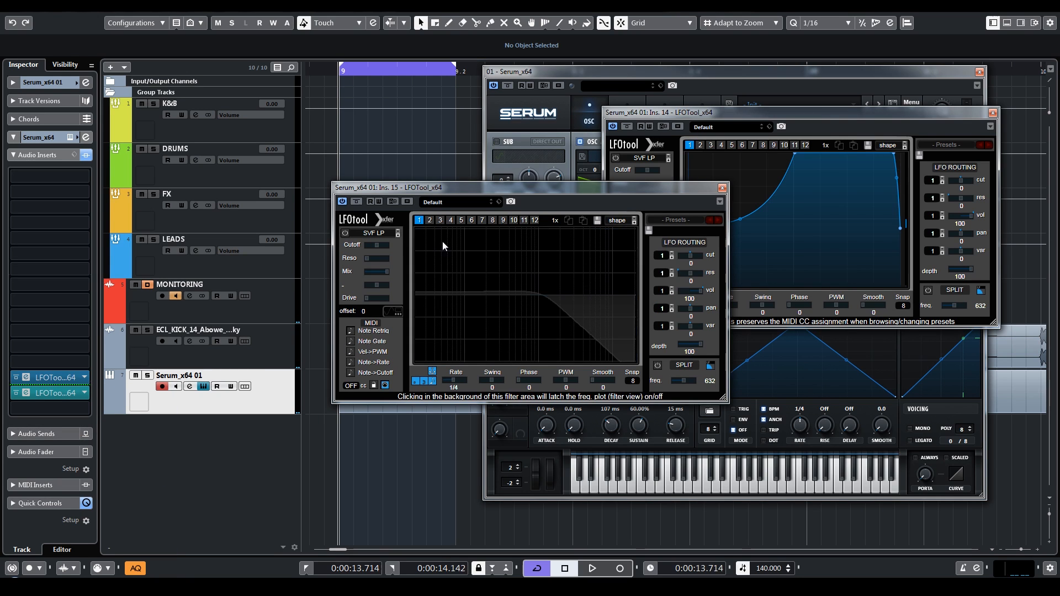
{"action": "left_click_drag", "start_coordinate": [522, 247], "coordinate": [471, 227]}
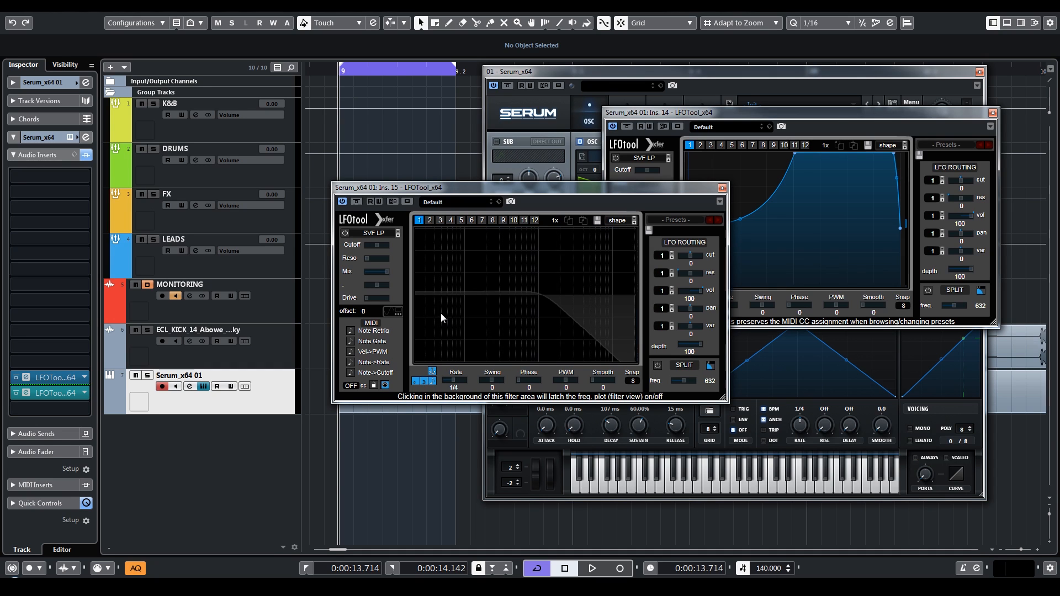
{"action": "left_click_drag", "start_coordinate": [471, 228], "coordinate": [469, 228]}
{"action": "left_click_drag", "start_coordinate": [443, 322], "coordinate": [442, 358]}
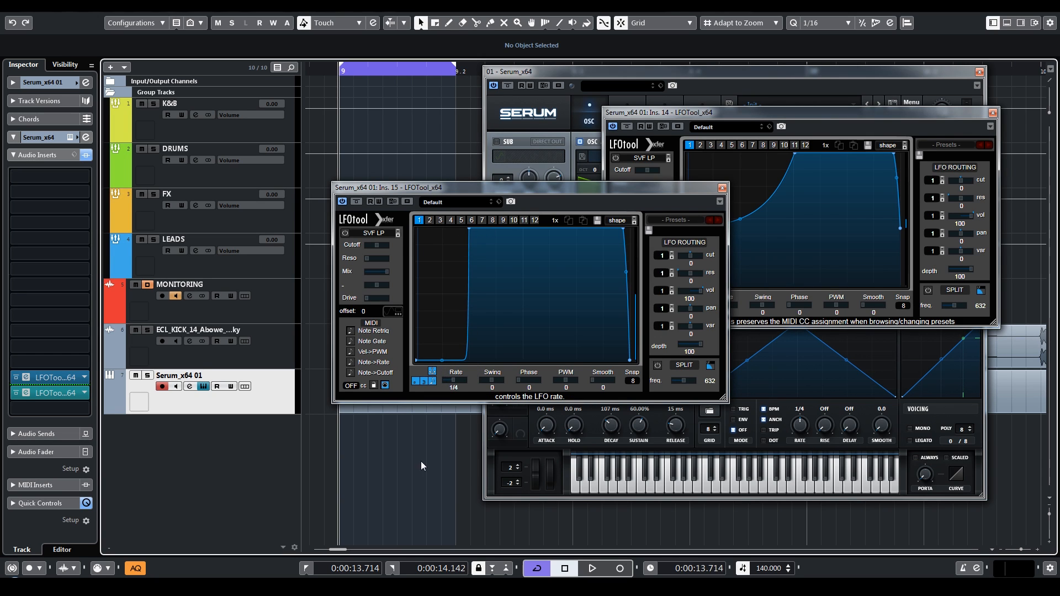
{"action": "key", "text": "space"}
{"action": "key", "text": "space"}
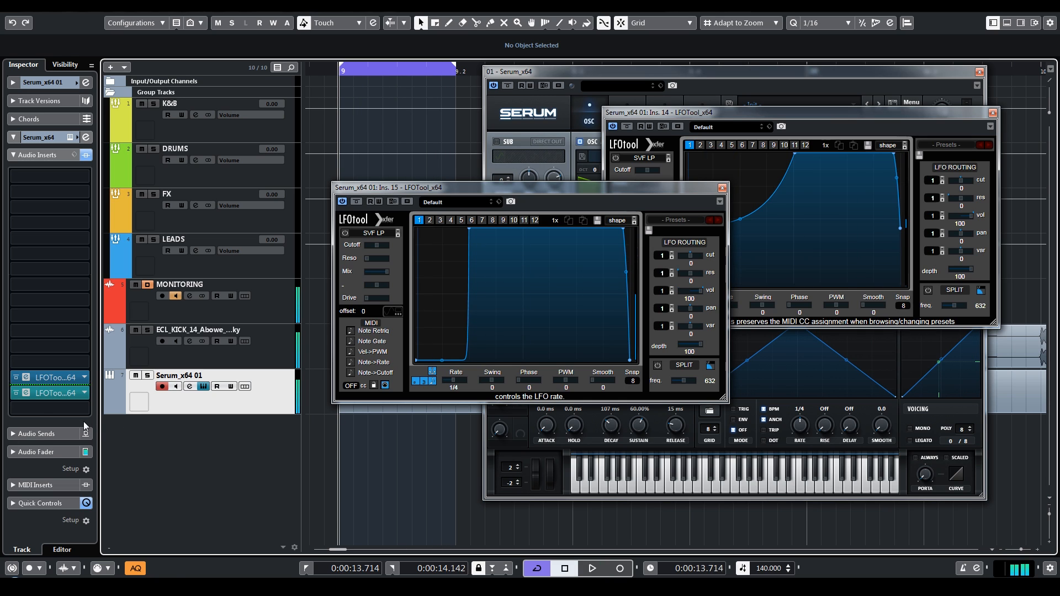
- Insert Oszillos Mega Scope after the two LFOTools on the Serum track and bypass the second LFOTool
{"action": "left_click", "coordinate": [74, 410]}
{"action": "type", "text": "oszi"}
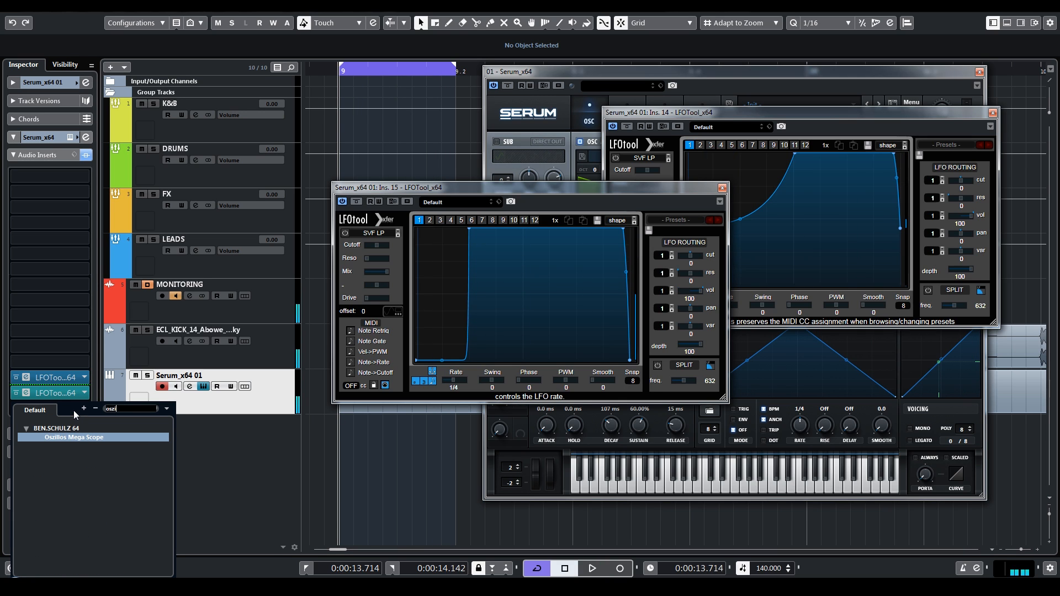
{"action": "key", "text": "Return"}
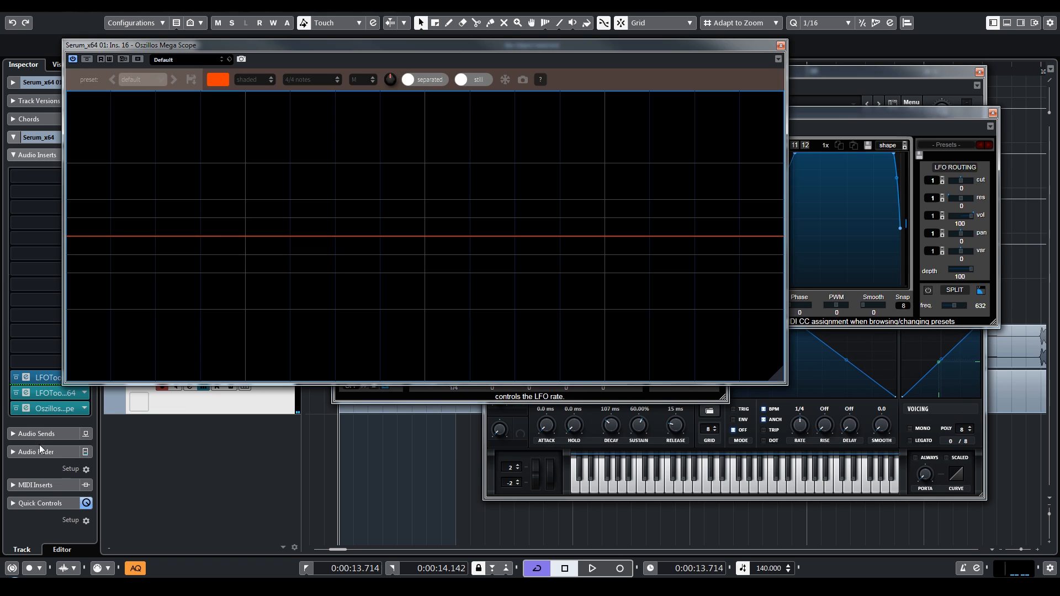
{"action": "left_click", "coordinate": [16, 393]}
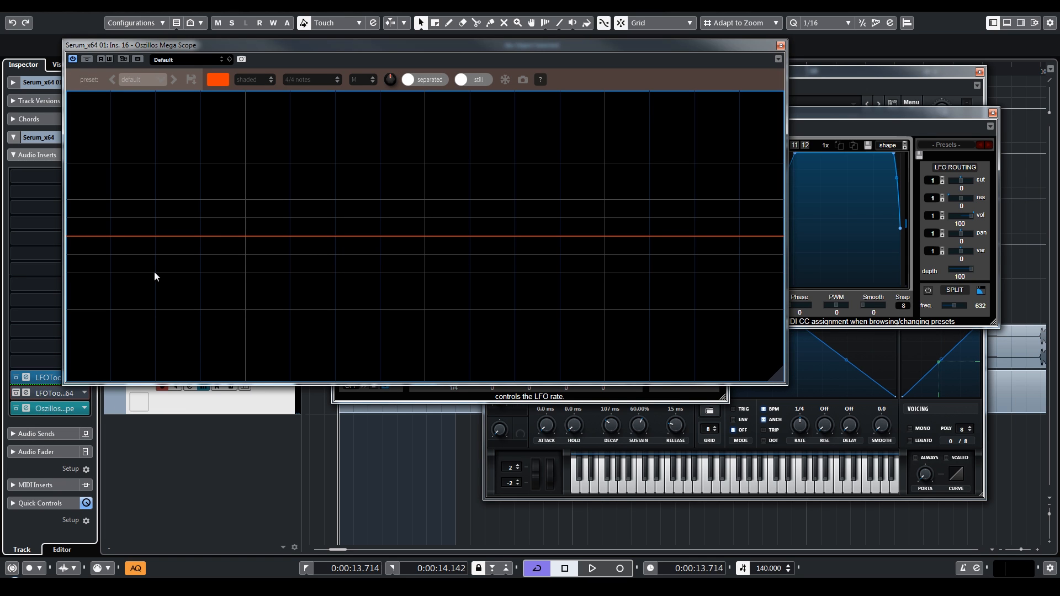
- Set the oscilloscope's time range to 1/4 note and play the loop to display the bass waveform
{"action": "key", "text": "space"}
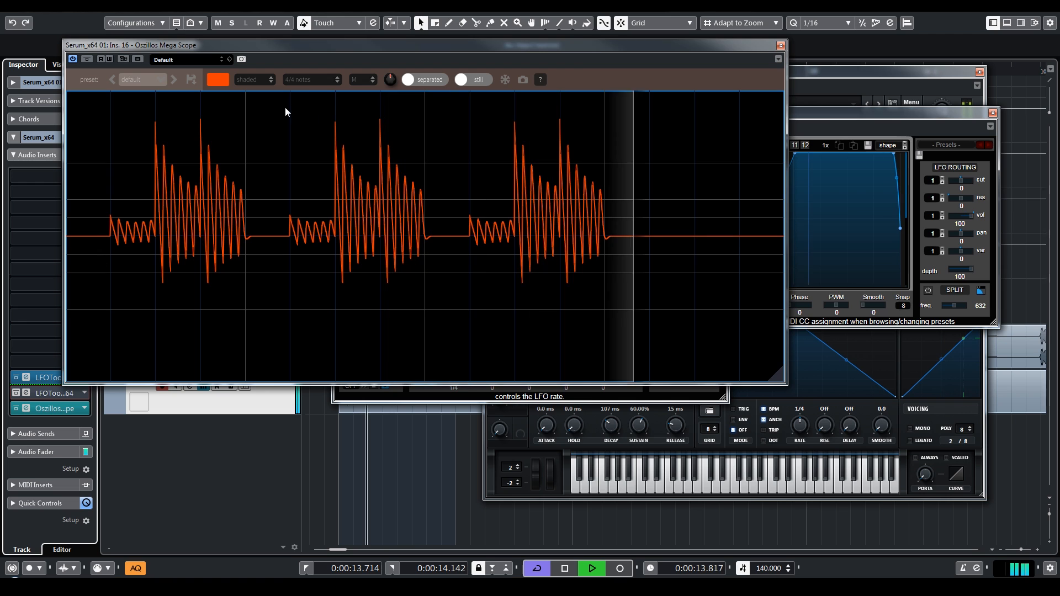
{"action": "key", "text": "space"}
{"action": "left_click", "coordinate": [304, 79]}
{"action": "left_click", "coordinate": [311, 130]}
{"action": "key", "text": "space"}
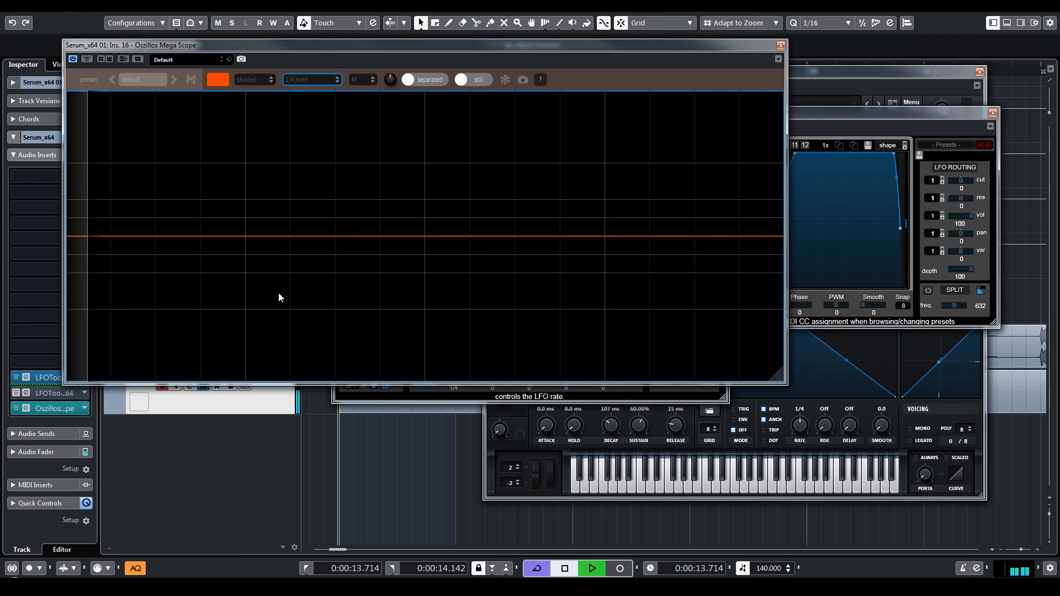
{"action": "key", "text": "space"}
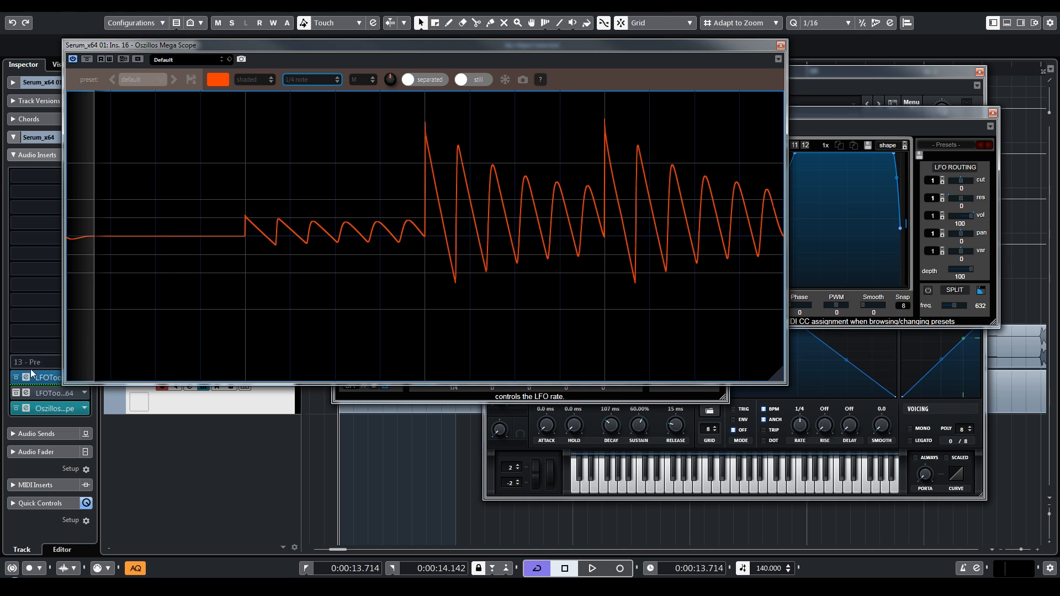
- Reactivate the second LFOTool while watching the waveform during playback, and close the oscilloscope
{"action": "key", "text": "space"}
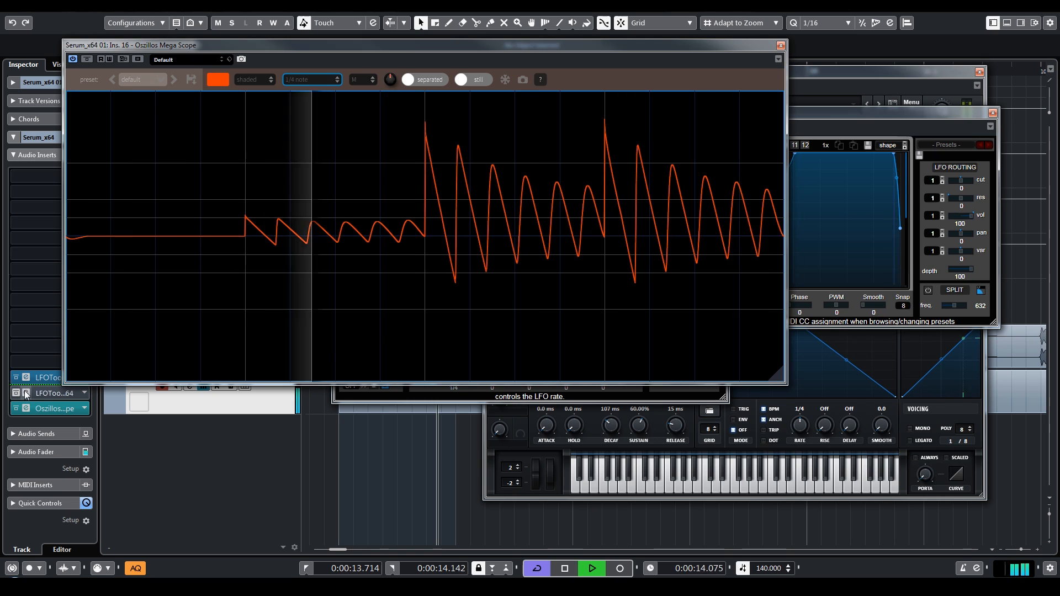
{"action": "left_click", "coordinate": [17, 394]}
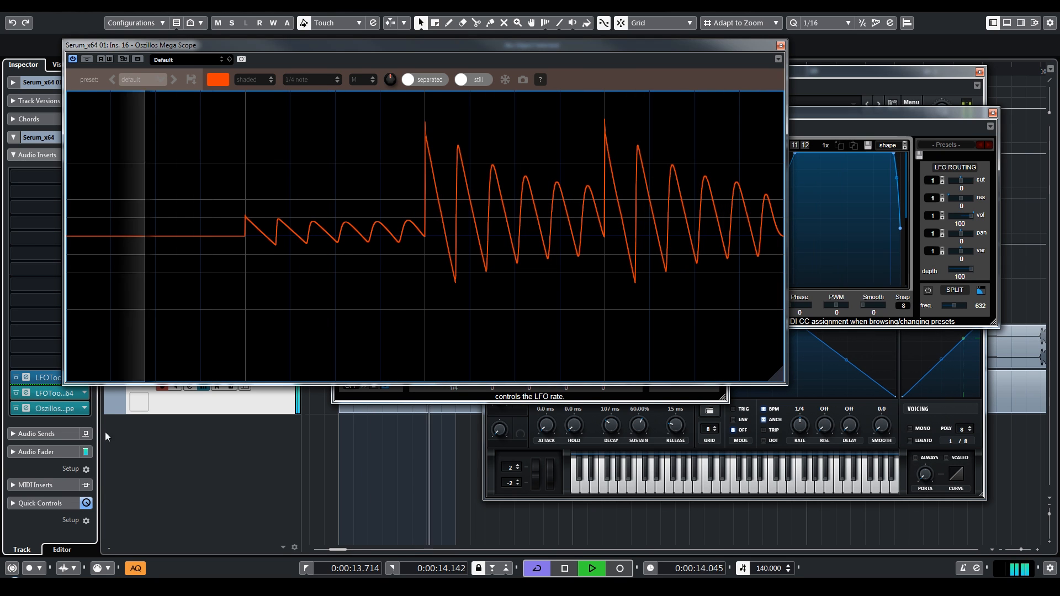
{"action": "key", "text": "space"}
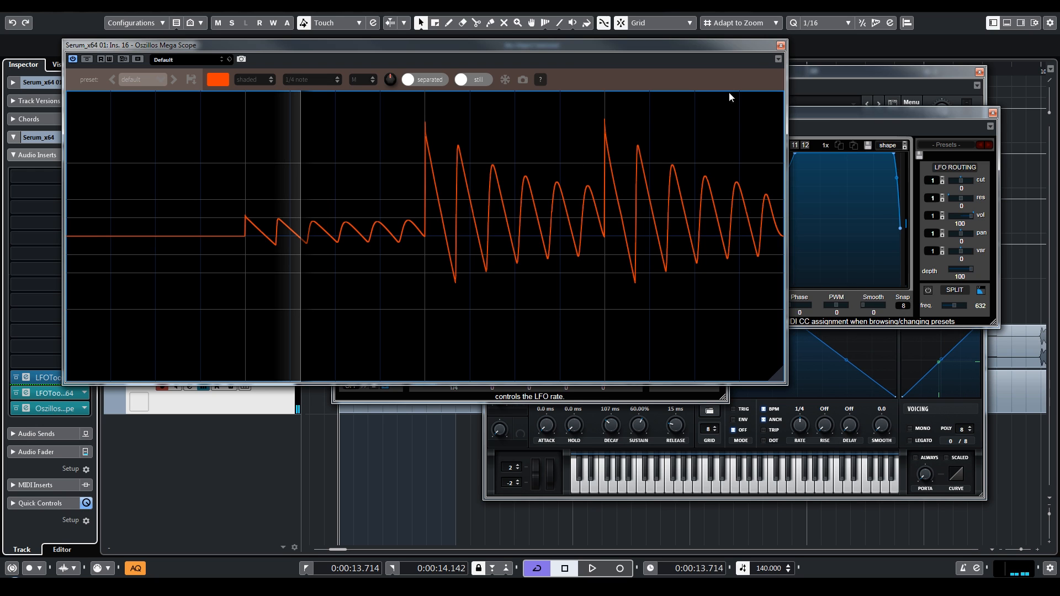
{"action": "left_click", "coordinate": [780, 45]}
{"action": "key", "text": "space"}
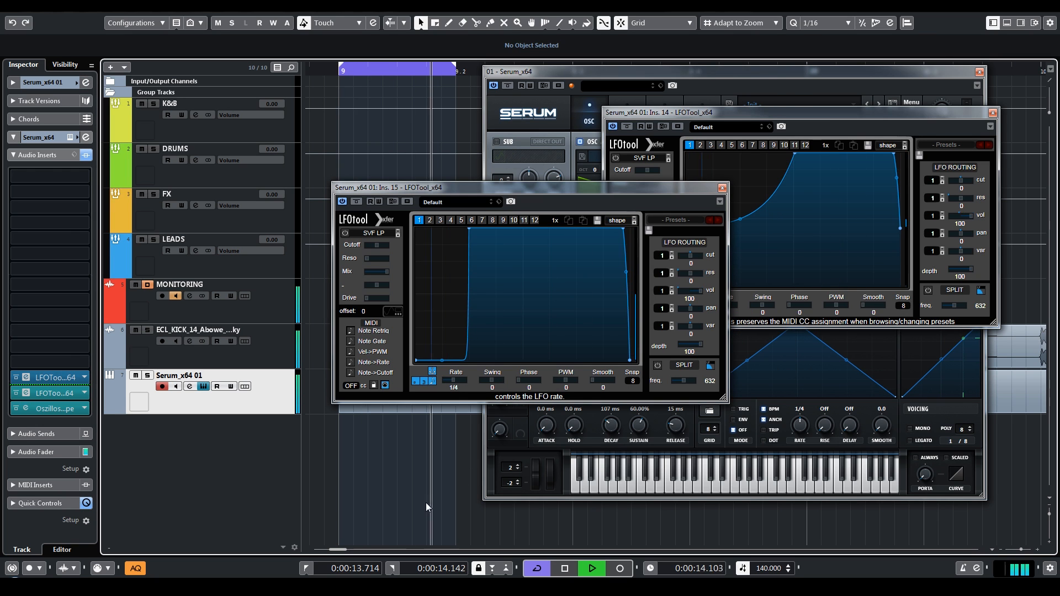
{"action": "key", "text": "space"}
- Insert MultibandEnvelopeShaper in the Serum track's first audio insert slot
{"action": "left_click", "coordinate": [55, 176]}
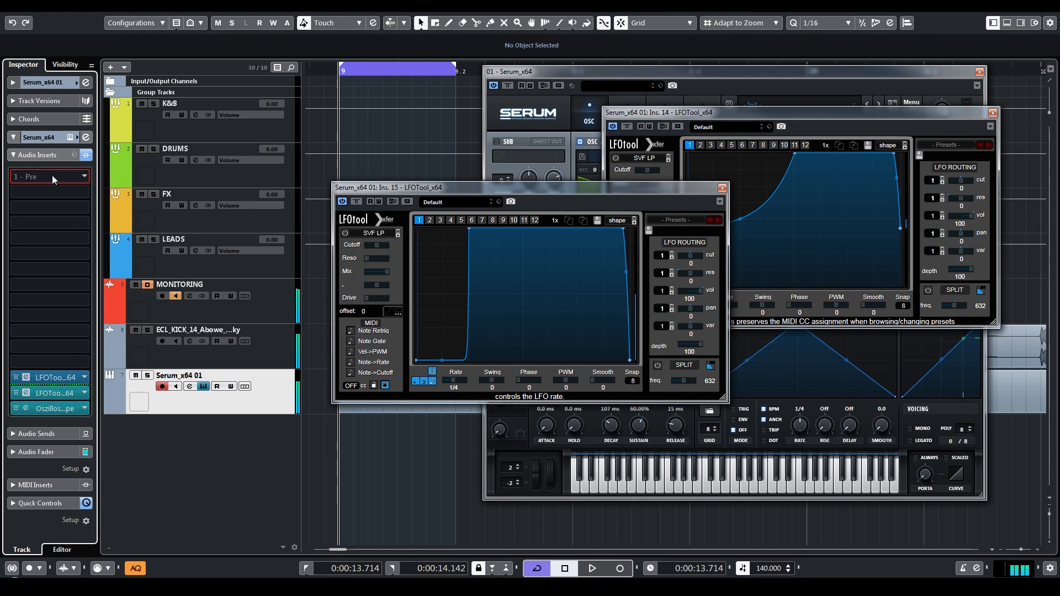
{"action": "type", "text": "ene"}
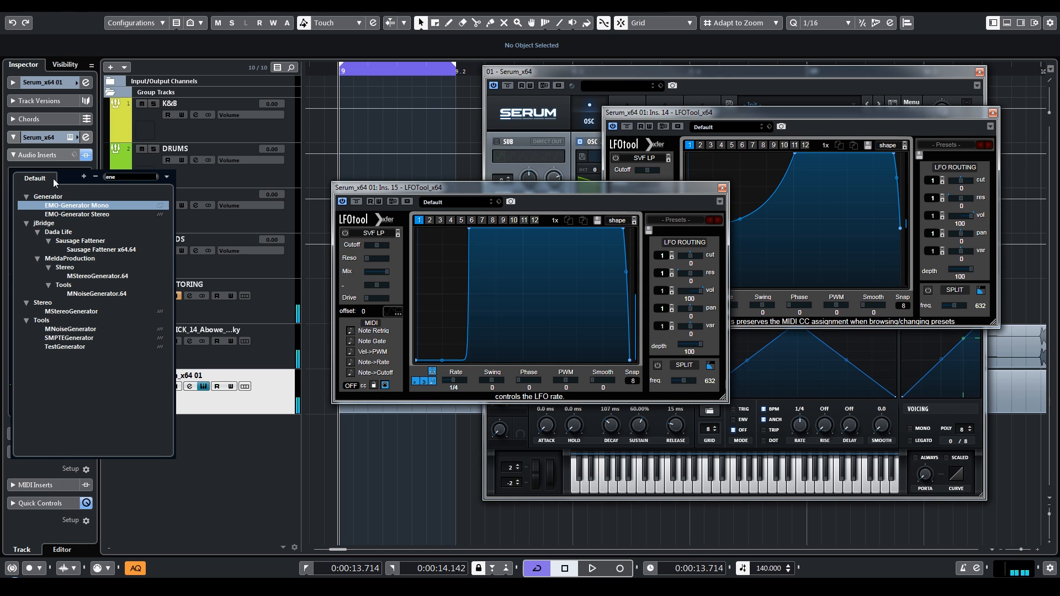
{"action": "type", "text": "v"}
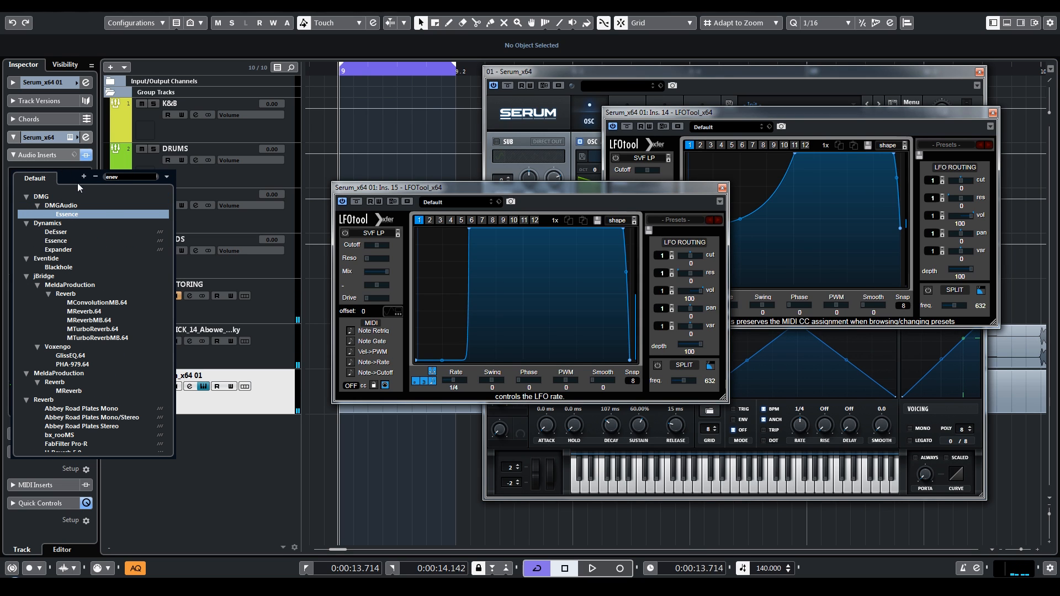
{"action": "key", "text": "BackSpace"}
{"action": "key", "text": "BackSpace"}
{"action": "type", "text": "vel"}
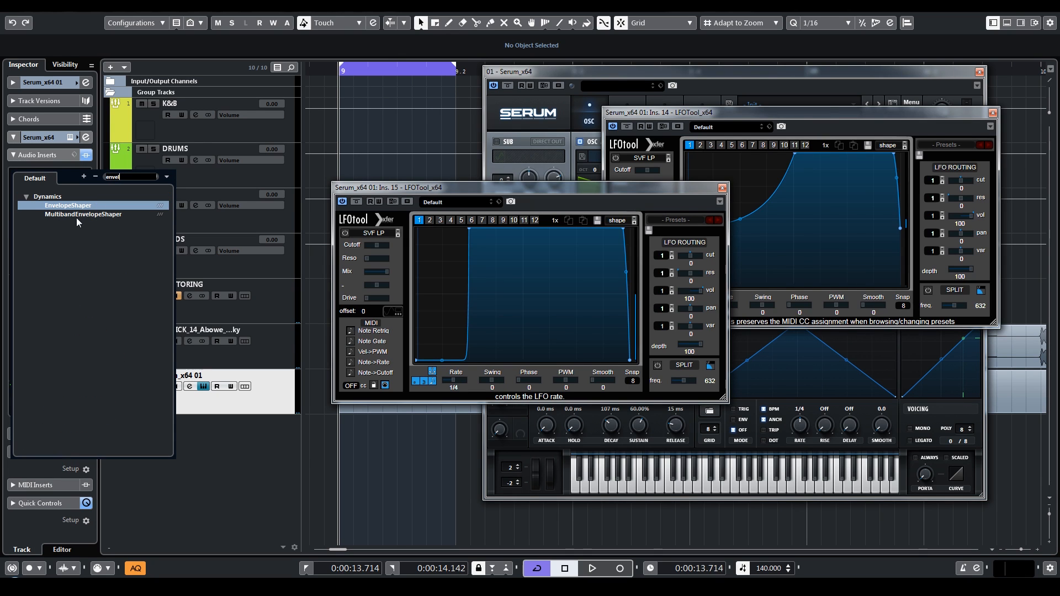
{"action": "left_click", "coordinate": [72, 214]}
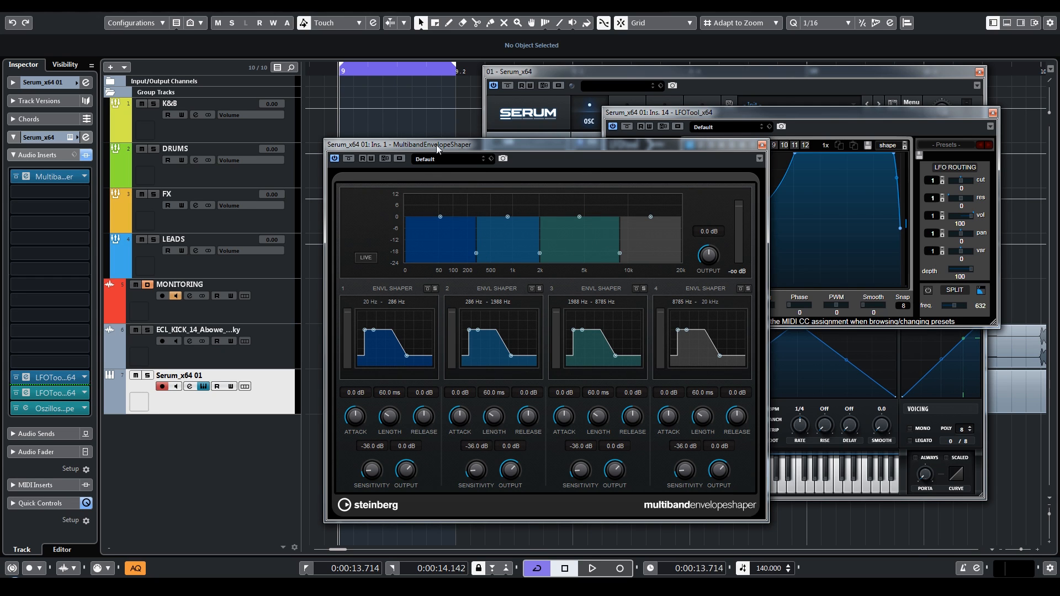
{"action": "left_click_drag", "start_coordinate": [437, 145], "coordinate": [363, 107]}
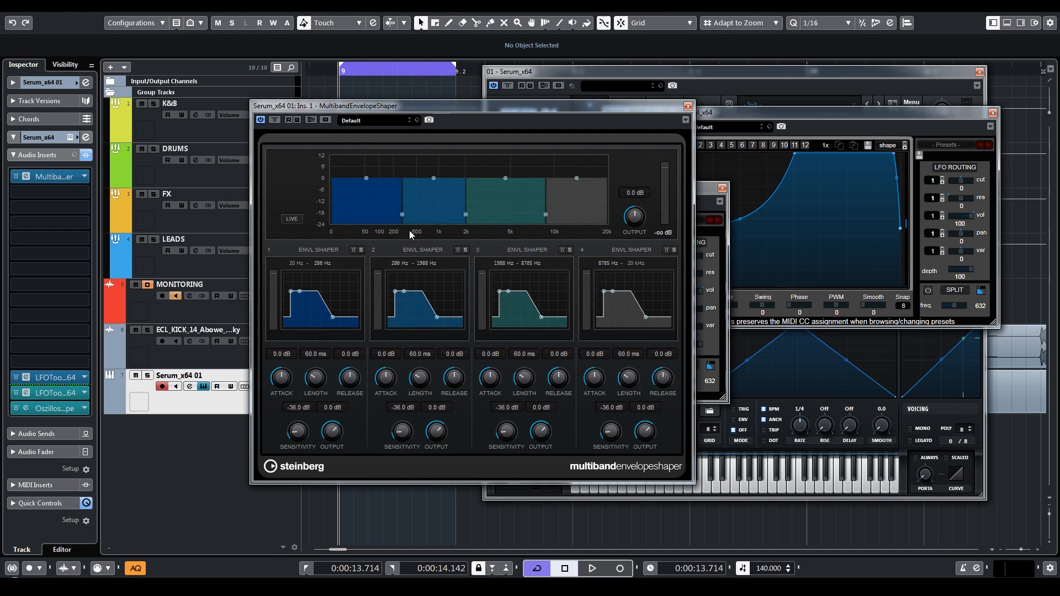
- Set the crossover between the envelope shaper's first and second bands to 512 Hz and solo the Serum track
{"action": "mouse_move", "coordinate": [401, 215]}
{"action": "left_mouse_down"}
{"action": "mouse_move", "coordinate": [344, 213]}
{"action": "mouse_move", "coordinate": [417, 215]}
{"action": "left_mouse_up"}
{"action": "key", "text": "s"}
{"action": "key", "text": "space"}
{"action": "key", "text": "space"}
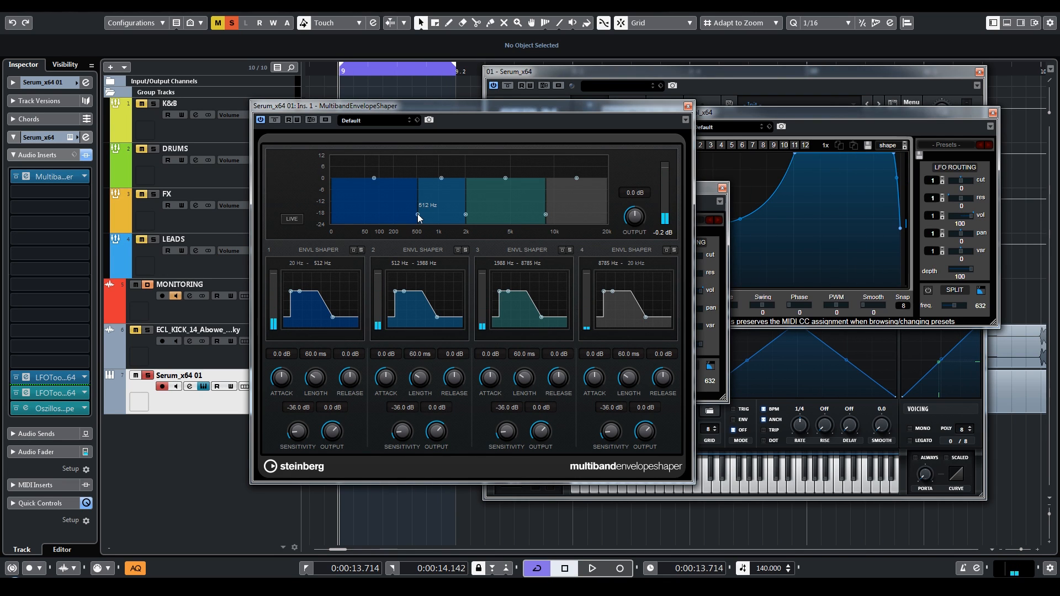
- Play the soloed bass and compare it with the envelope shaper bypassed and active
{"action": "key", "text": "space"}
{"action": "left_click", "coordinate": [275, 120]}
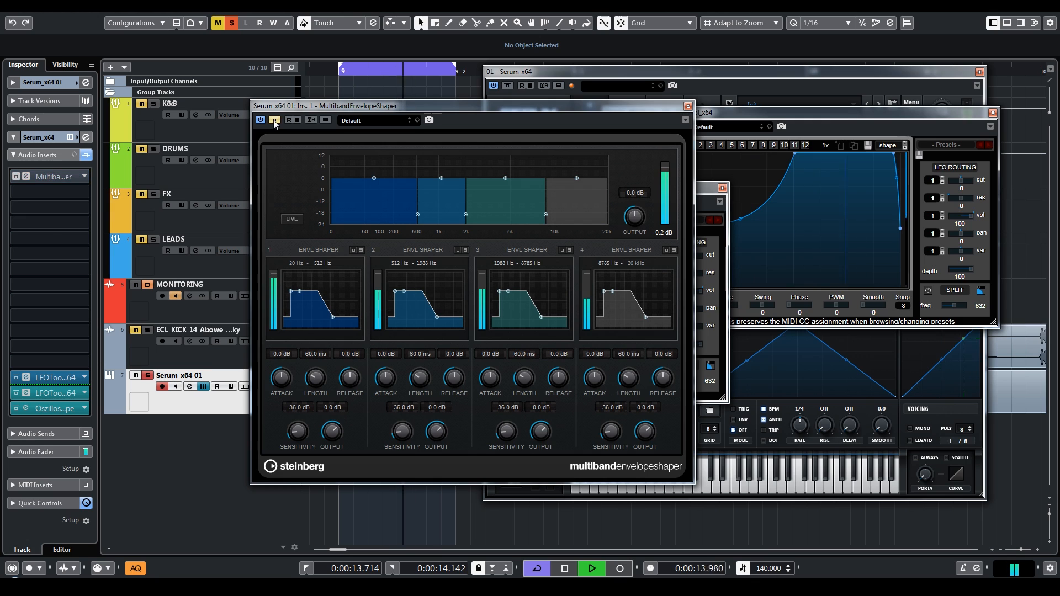
{"action": "left_click", "coordinate": [275, 120]}
{"action": "key", "text": "space"}
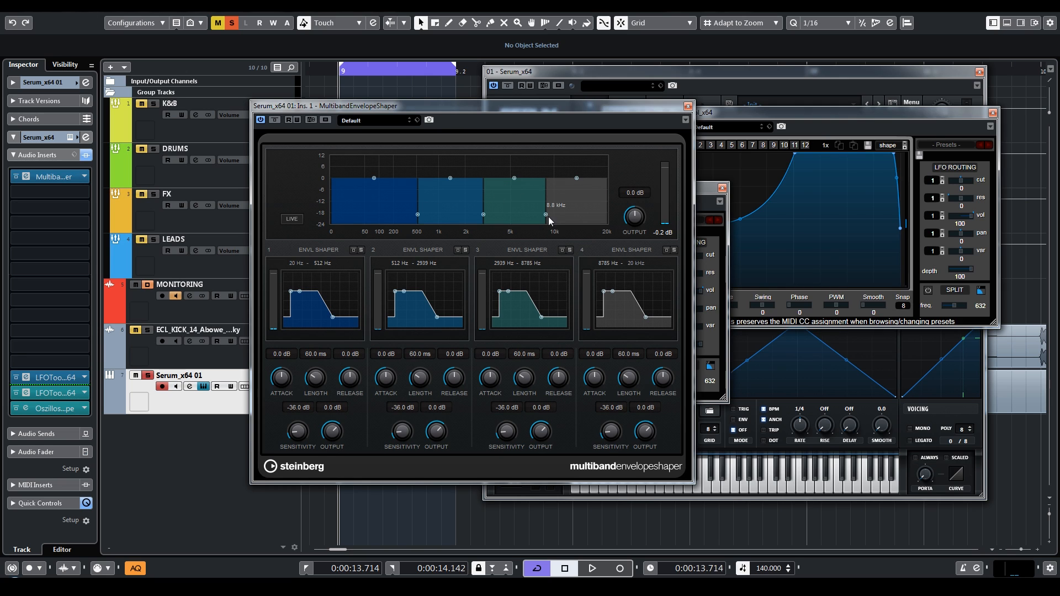
- Set the envelope shaper's third band to span 2741 to 8083 Hz and its attack to 3 dB
{"action": "left_click_drag", "start_coordinate": [548, 216], "coordinate": [480, 213]}
{"action": "left_click", "coordinate": [499, 360]}
{"action": "type", "text": "3"}
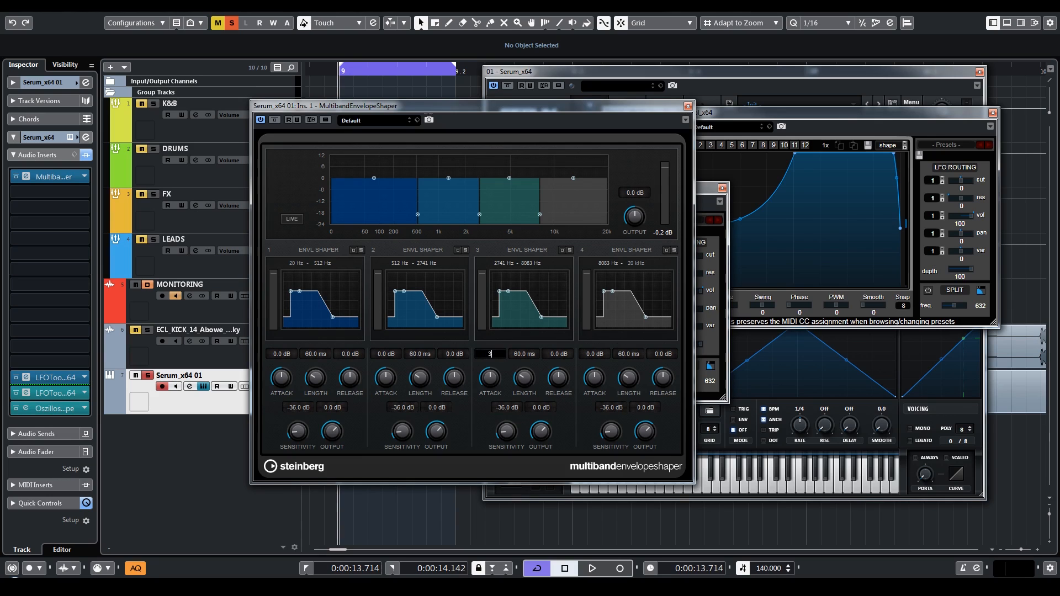
{"action": "key", "text": "Return"}
{"action": "key", "text": "space"}
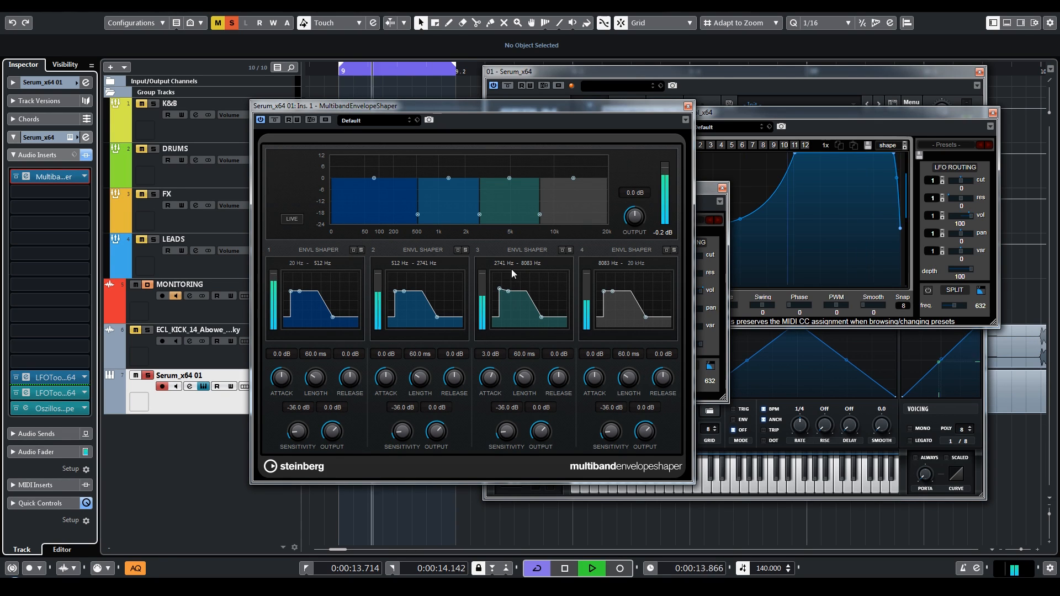
- Compare the third band bypassed and active during playback, and set its attack to 5.4 dB
{"action": "left_click", "coordinate": [562, 251]}
{"action": "left_click", "coordinate": [561, 250]}
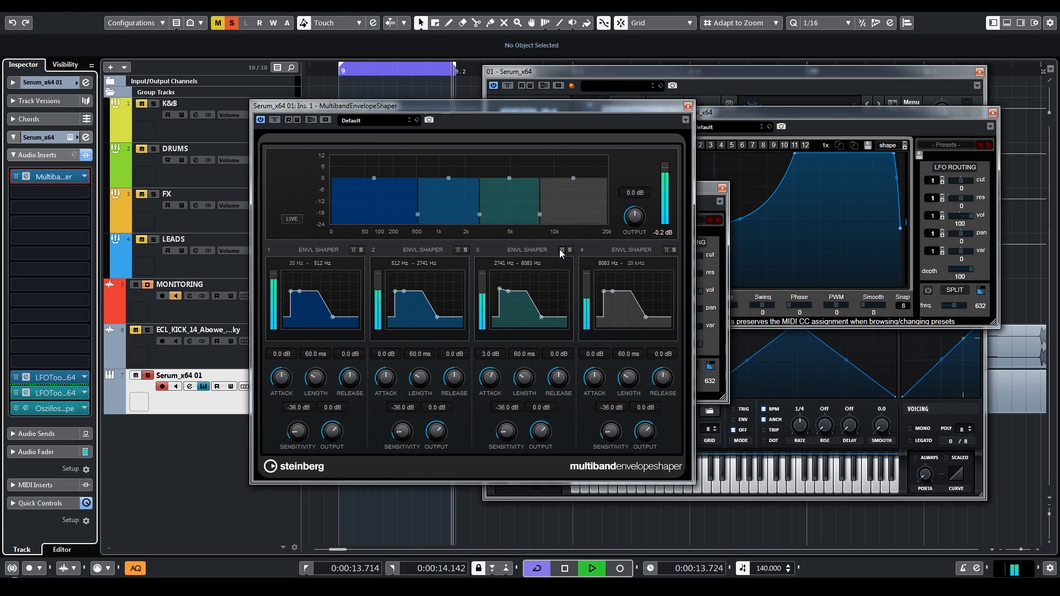
{"action": "left_click_drag", "start_coordinate": [492, 378], "coordinate": [493, 370]}
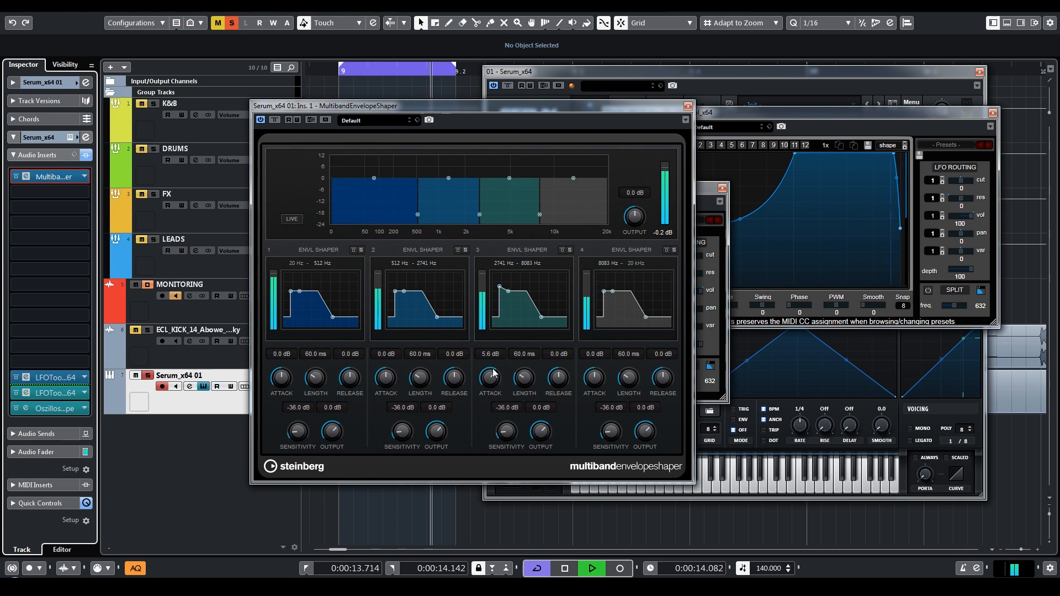
{"action": "key", "text": "space"}
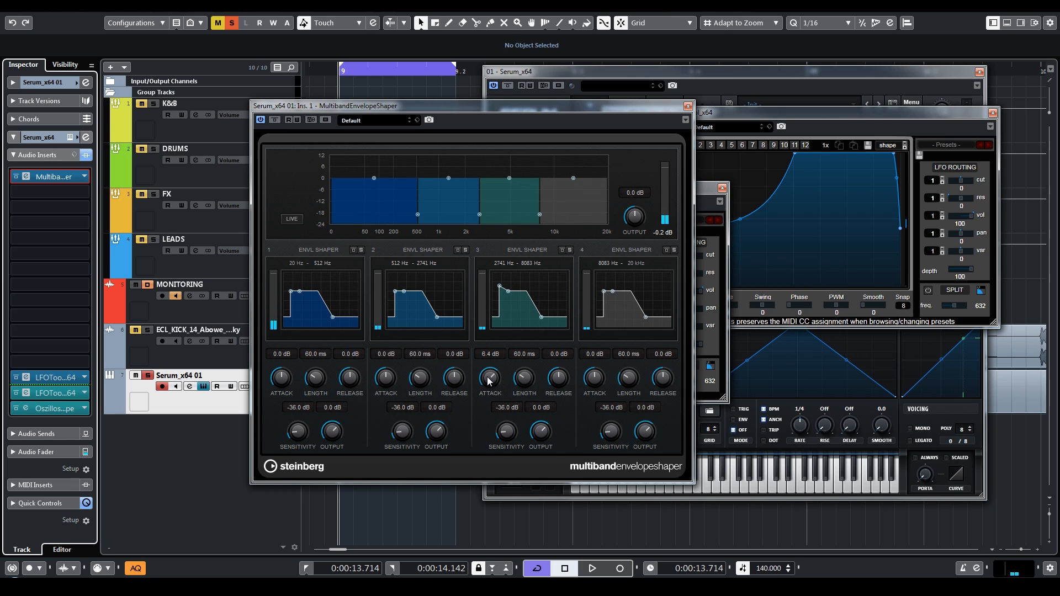
{"action": "key", "text": "space"}
{"action": "left_click_drag", "start_coordinate": [493, 385], "coordinate": [499, 394]}
{"action": "key", "text": "space"}
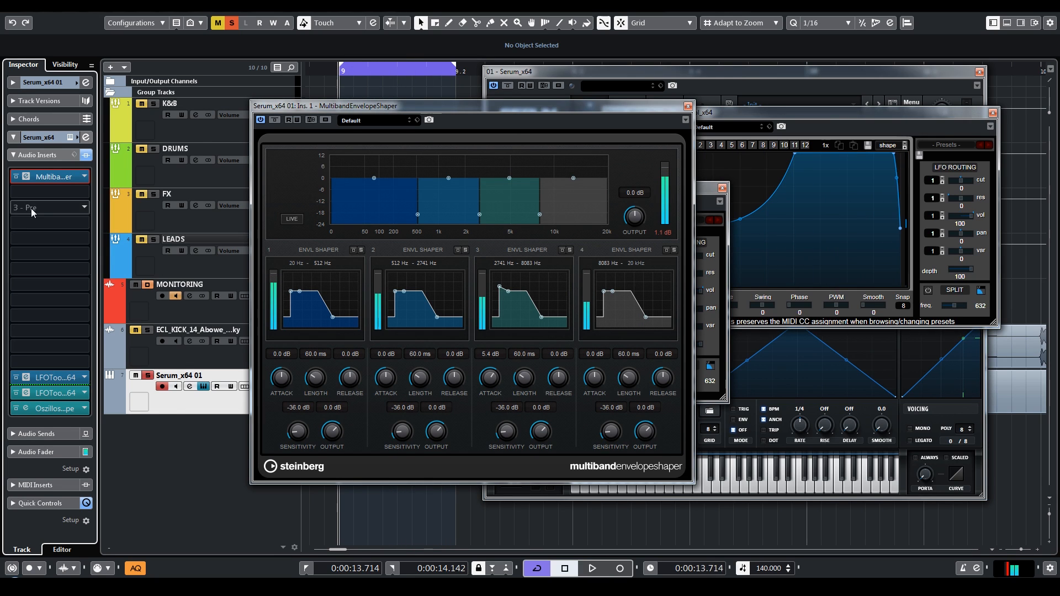
- Insert FabFilter Pro-Q 3 in the Serum track's second insert slot and set its processing mode to Linear Phase
{"action": "left_click", "coordinate": [48, 193]}
{"action": "type", "text": "fab"}
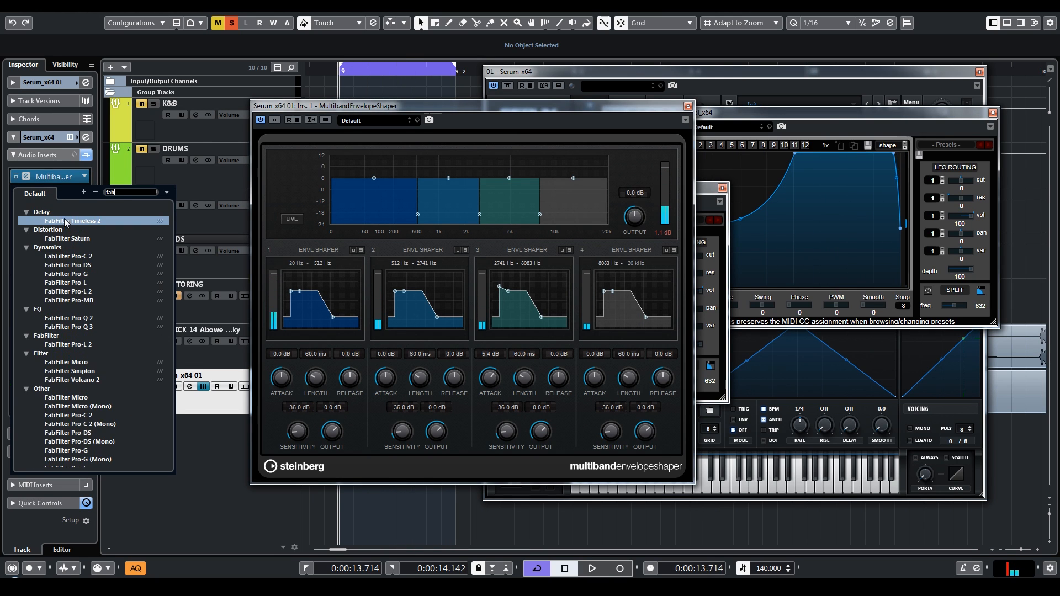
{"action": "left_click", "coordinate": [91, 328]}
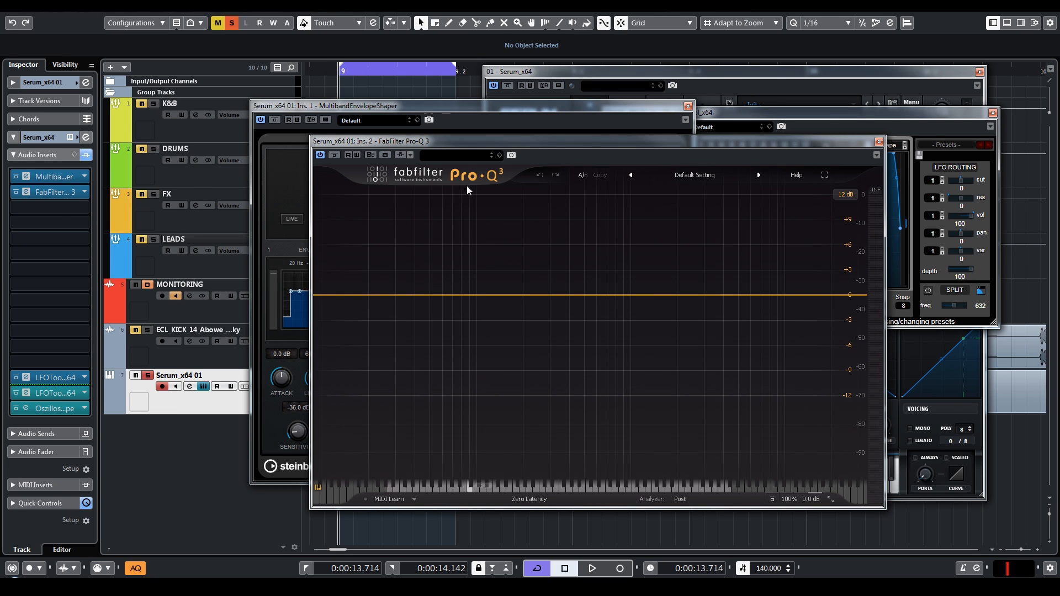
{"action": "left_click", "coordinate": [532, 498]}
{"action": "left_click", "coordinate": [530, 538]}
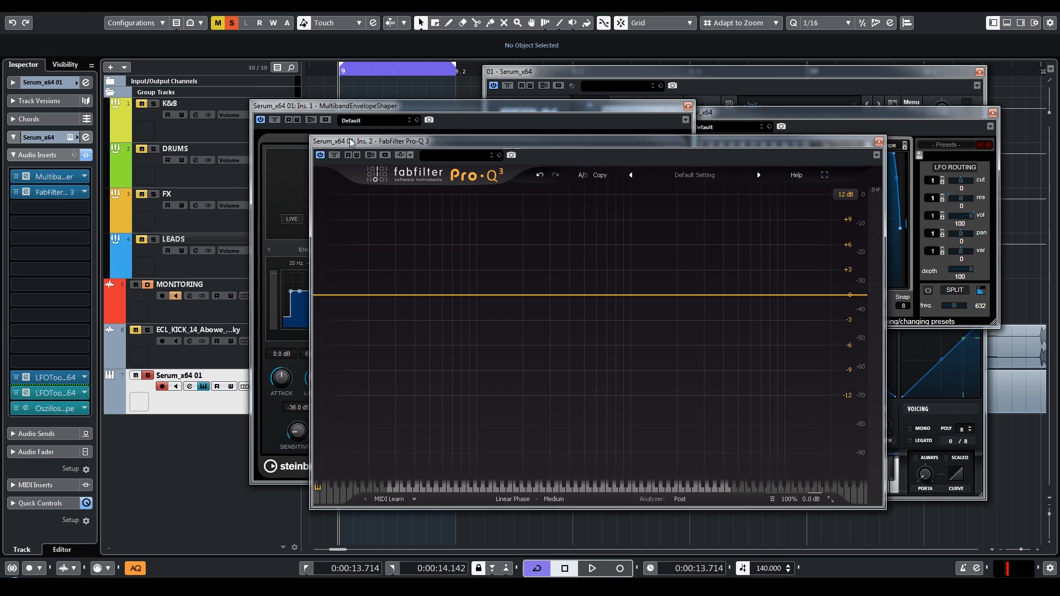
{"action": "left_click_drag", "start_coordinate": [349, 141], "coordinate": [275, 138]}
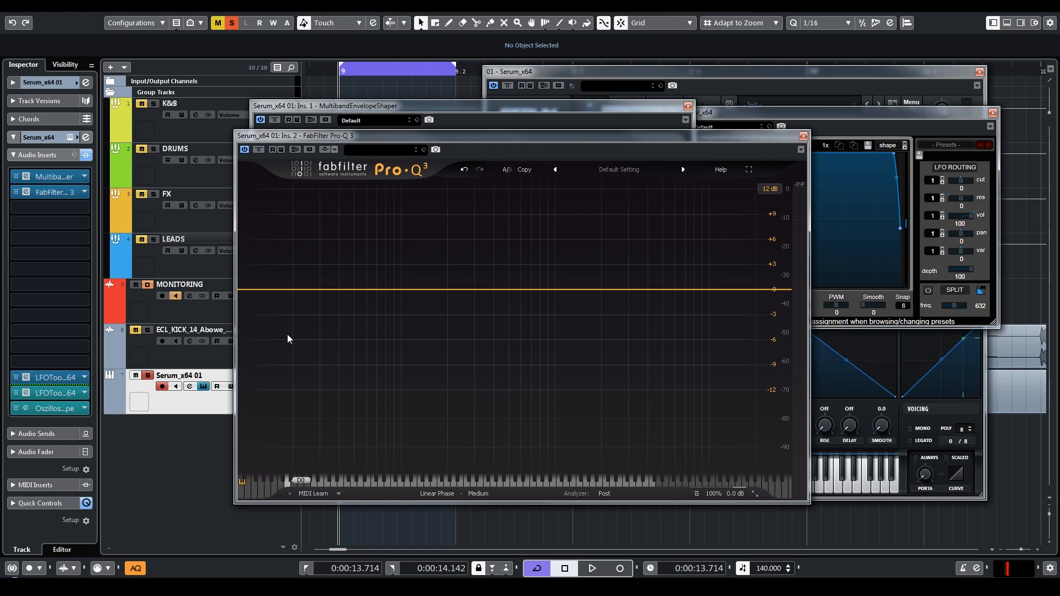
- Add a low-cut band with a 30 dB/oct slope and set its frequency to 55 Hz (A1)
{"action": "left_click", "coordinate": [265, 290]}
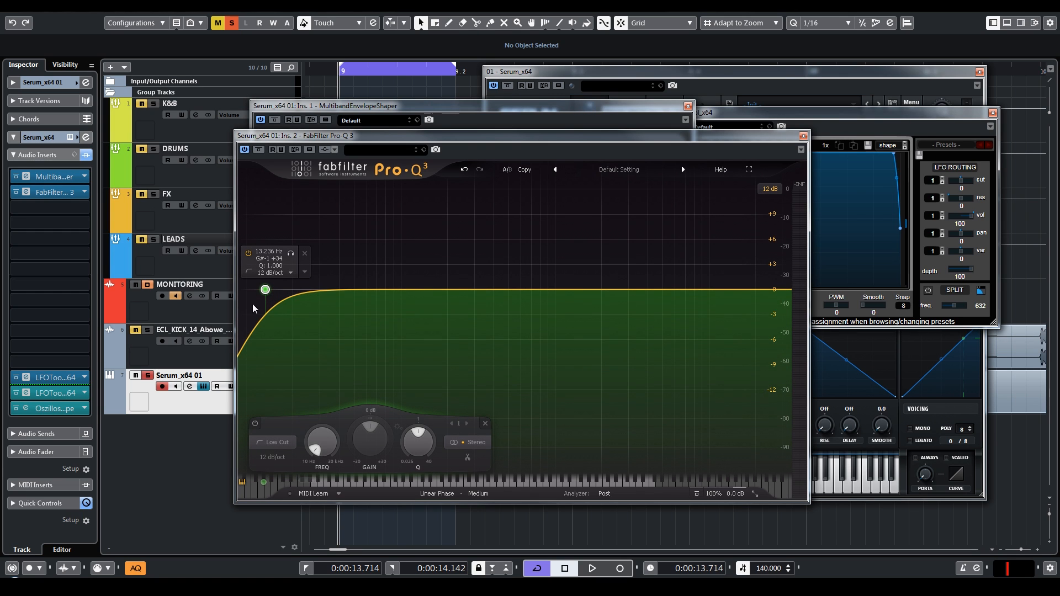
{"action": "left_click", "coordinate": [282, 458]}
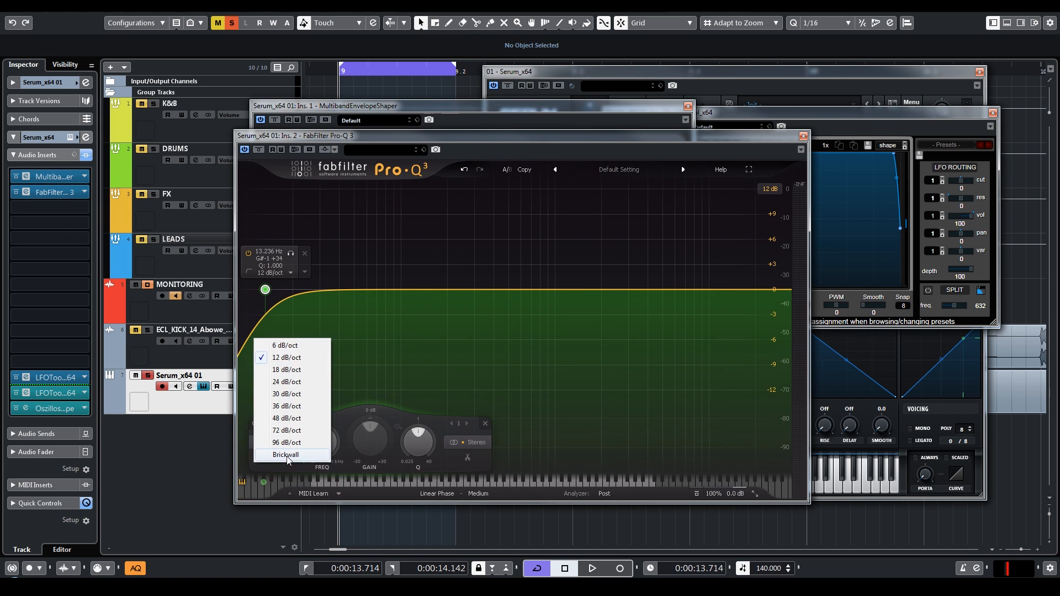
{"action": "left_click", "coordinate": [285, 394]}
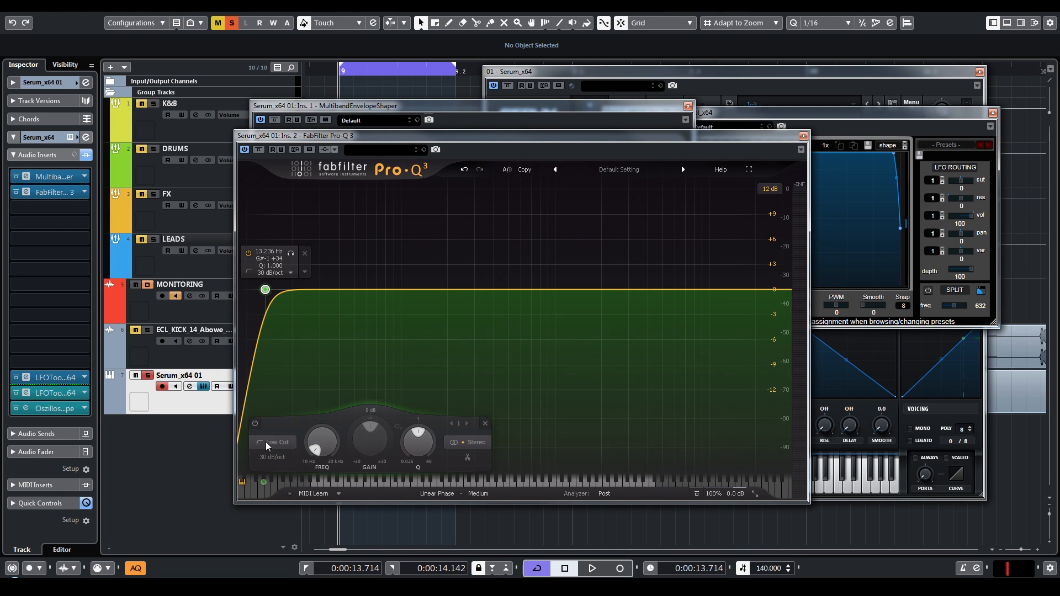
{"action": "left_click_drag", "start_coordinate": [263, 483], "coordinate": [359, 484]}
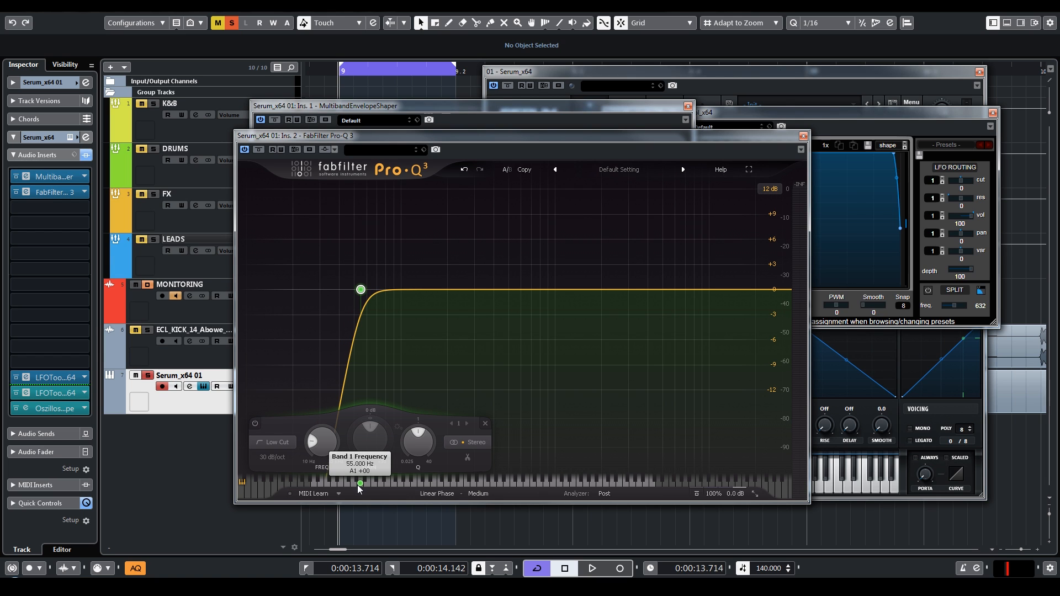
- Check the bass part's notes in the key editor against the low cut and play the soloed bass through the EQ
{"action": "left_click", "coordinate": [688, 106]}
{"action": "left_click_drag", "start_coordinate": [633, 145], "coordinate": [812, 130]}
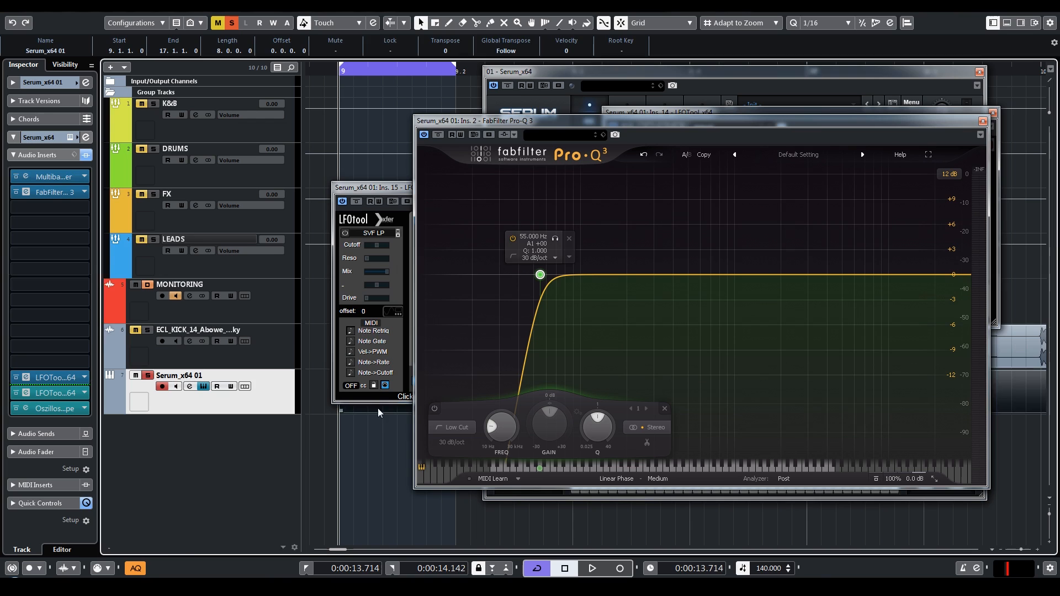
{"action": "double_click", "coordinate": [378, 408]}
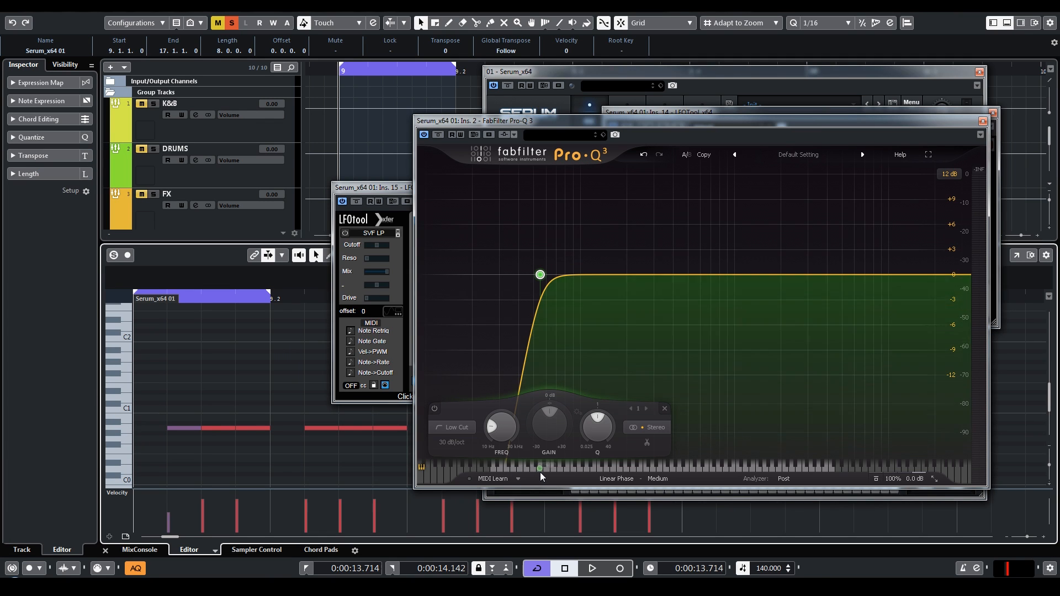
{"action": "mouse_move", "coordinate": [539, 469]}
{"action": "key", "text": "space"}
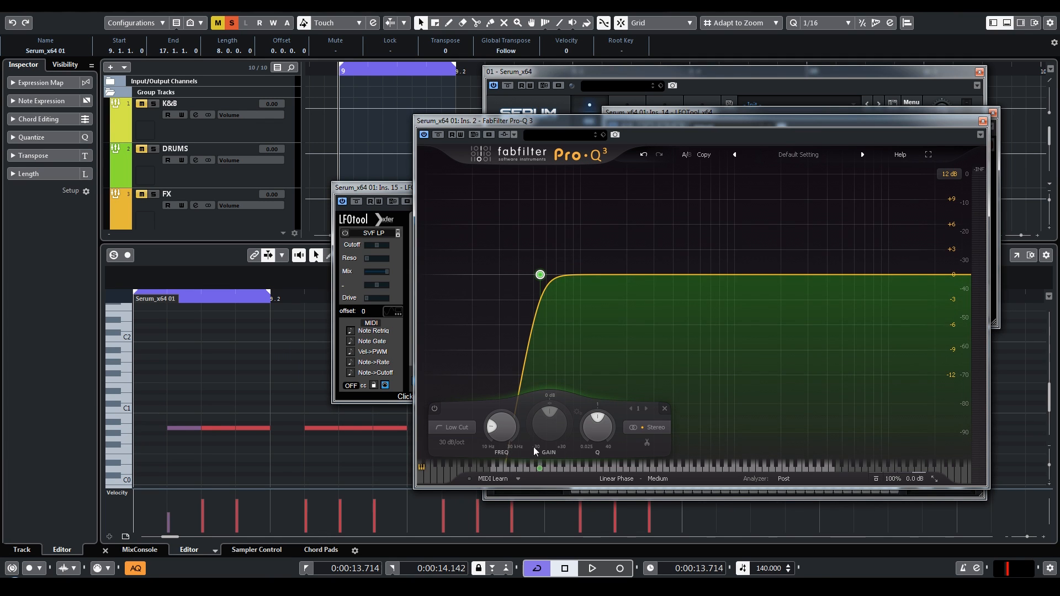
{"action": "left_click", "coordinate": [438, 135]}
{"action": "left_click", "coordinate": [438, 135]}
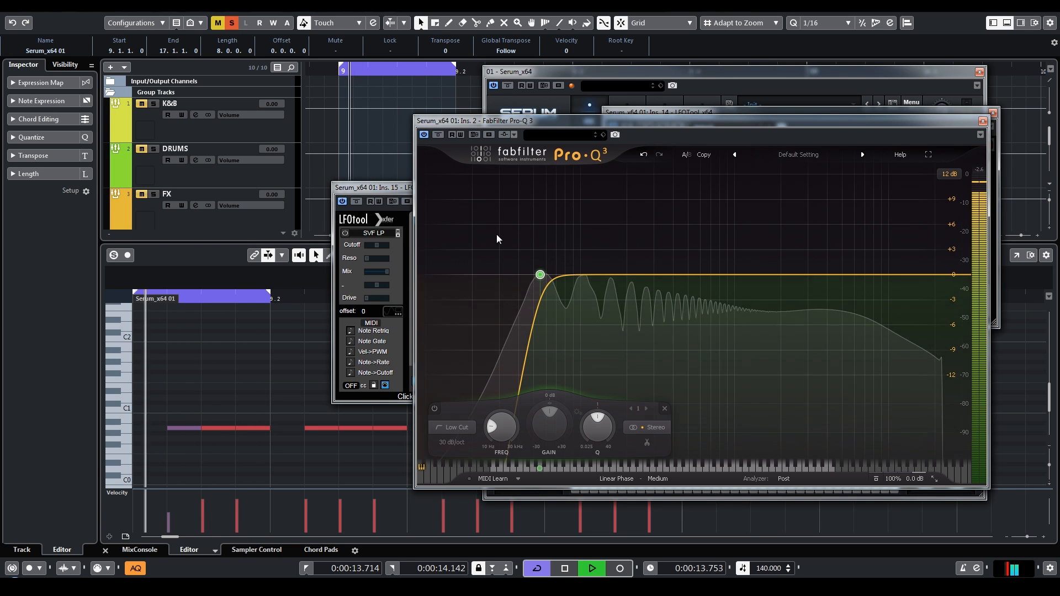
{"action": "key", "text": "space"}
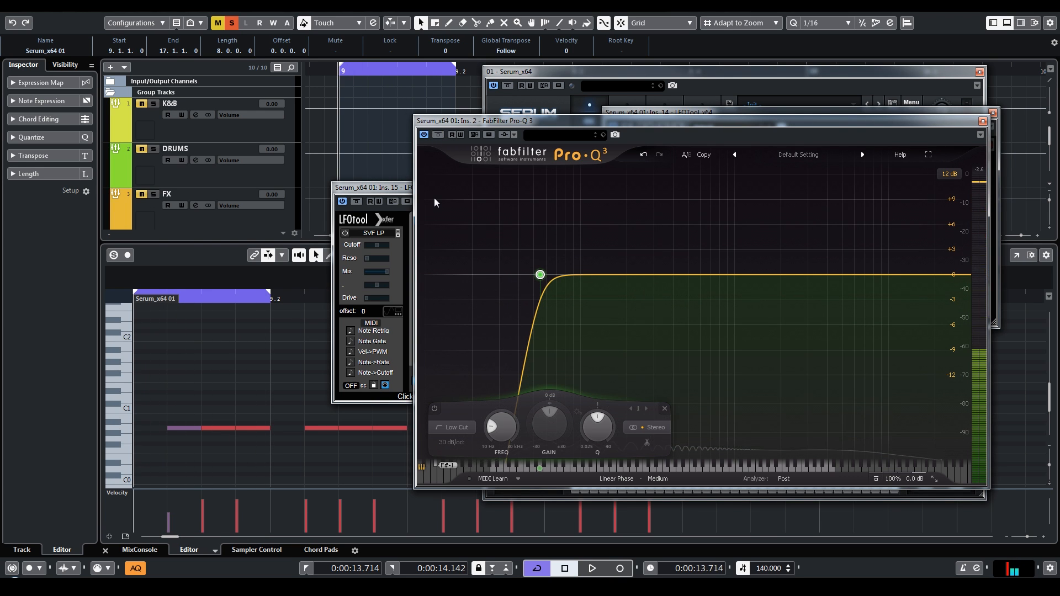
{"action": "mouse_move", "coordinate": [496, 251]}
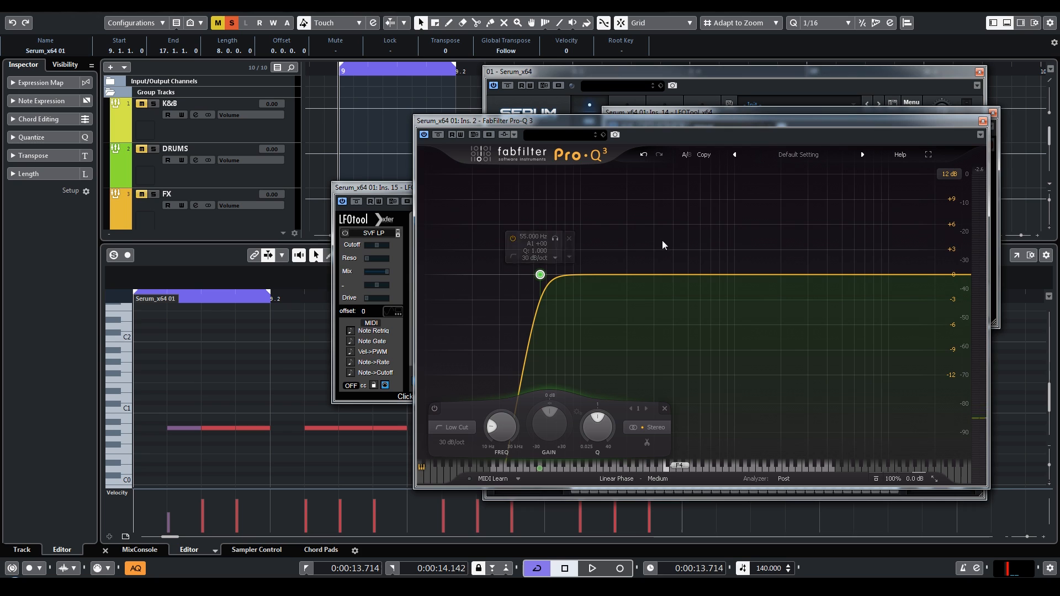
- Add a bell band at about 296 Hz with -1.71 dB gain and play the bass through it
{"action": "left_click", "coordinate": [643, 274]}
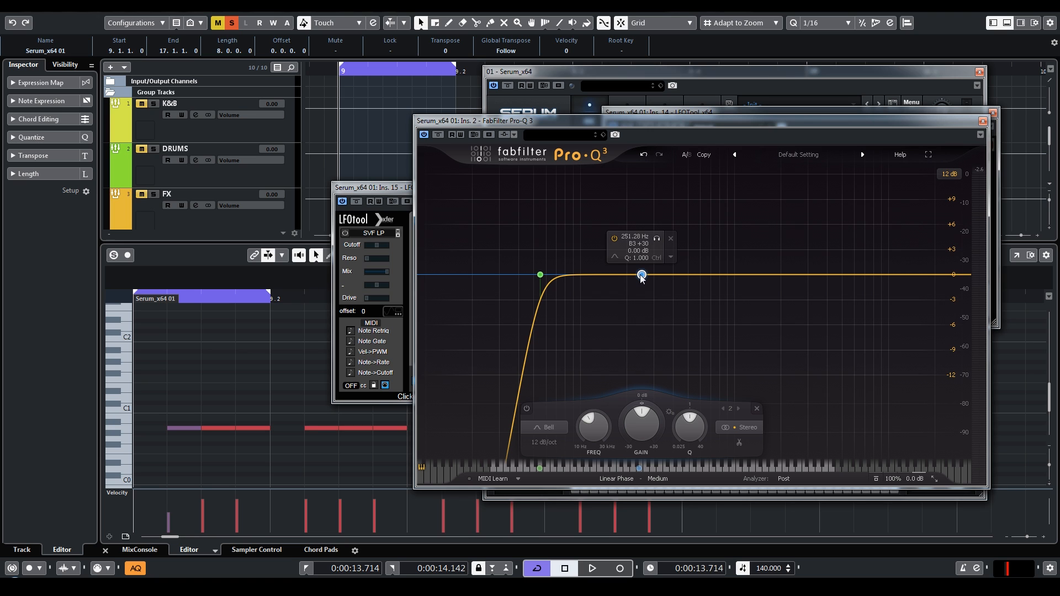
{"action": "left_click_drag", "start_coordinate": [643, 276], "coordinate": [649, 293]}
{"action": "key", "text": "space"}
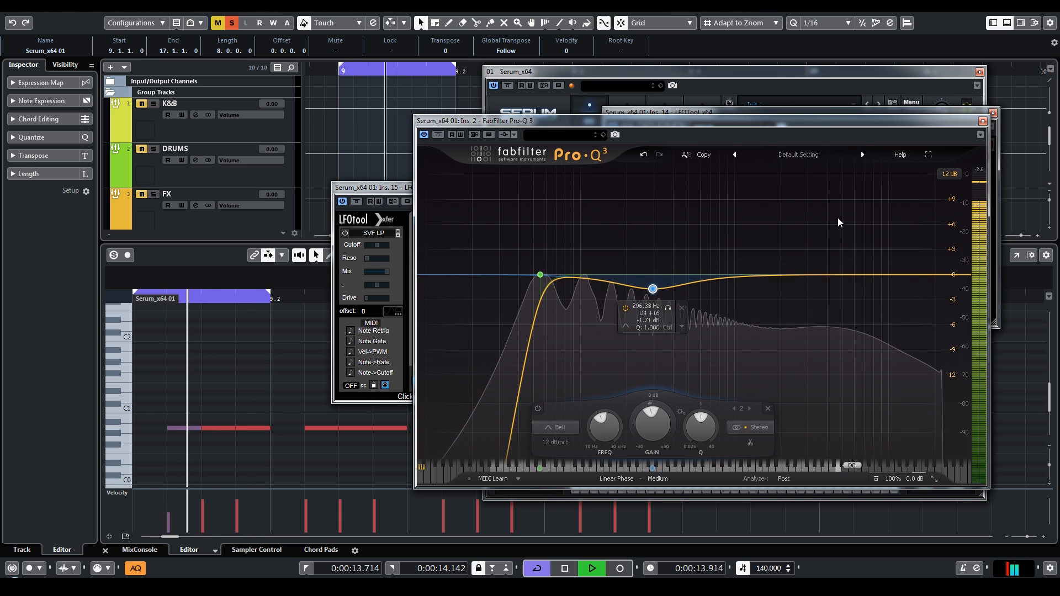
{"action": "key", "text": "space"}
- Close the EQ and both LFOTool windows as well as the key editor
{"action": "left_click", "coordinate": [982, 121]}
{"action": "left_click", "coordinate": [993, 113]}
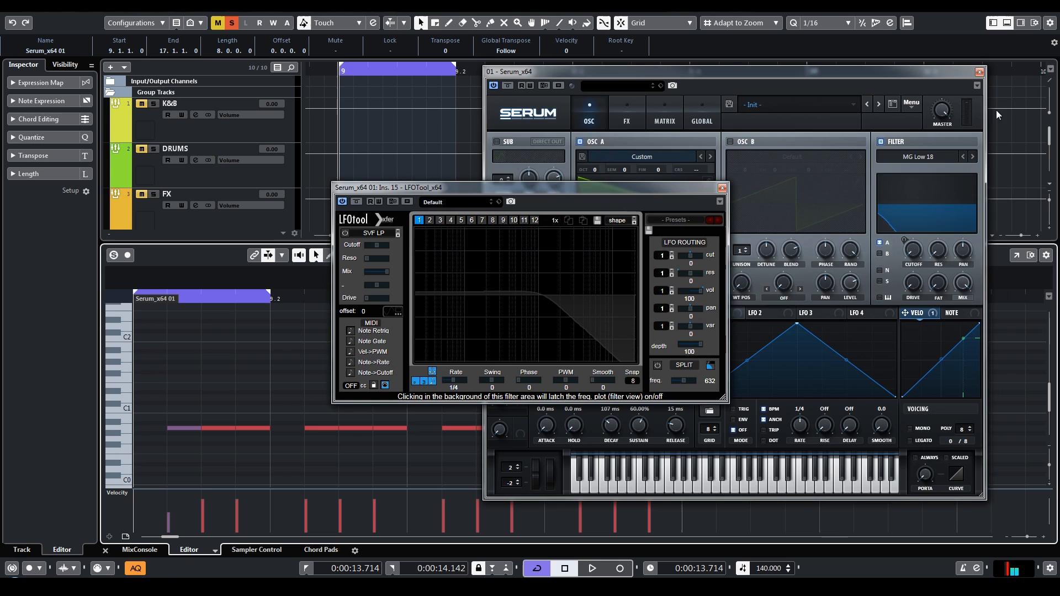
{"action": "left_click", "coordinate": [722, 187]}
{"action": "scroll", "coordinate": [373, 162], "scroll_direction": "down", "scroll_amount": 5}
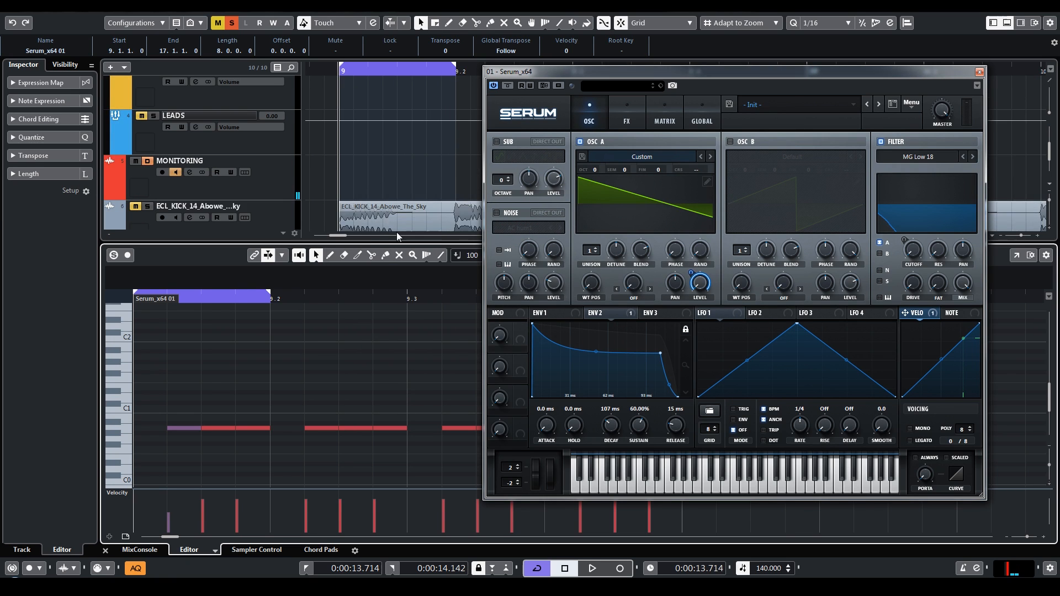
{"action": "key", "text": "Return"}
- Insert Voxengo PHA-979 in the Serum track's third insert slot and enable Force Mono
{"action": "left_click", "coordinate": [34, 189]}
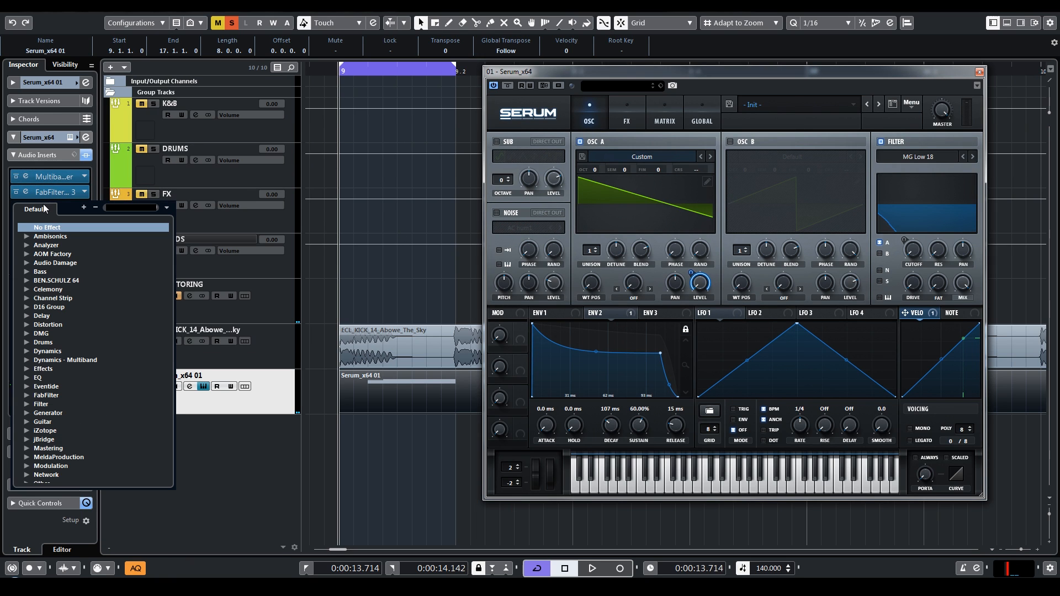
{"action": "type", "text": "979"}
{"action": "left_click", "coordinate": [71, 301]}
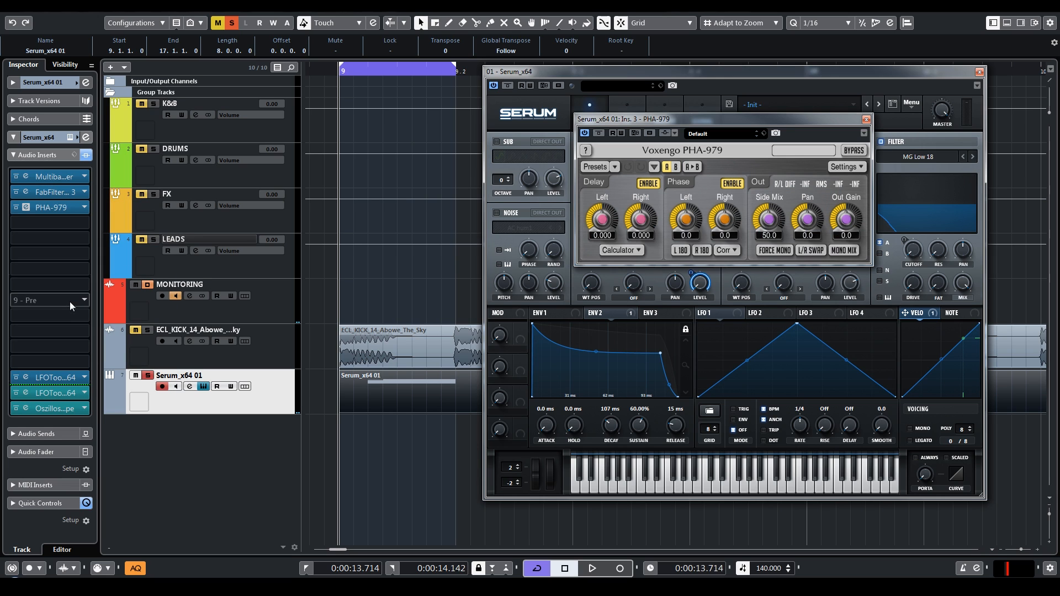
{"action": "left_click", "coordinate": [776, 251]}
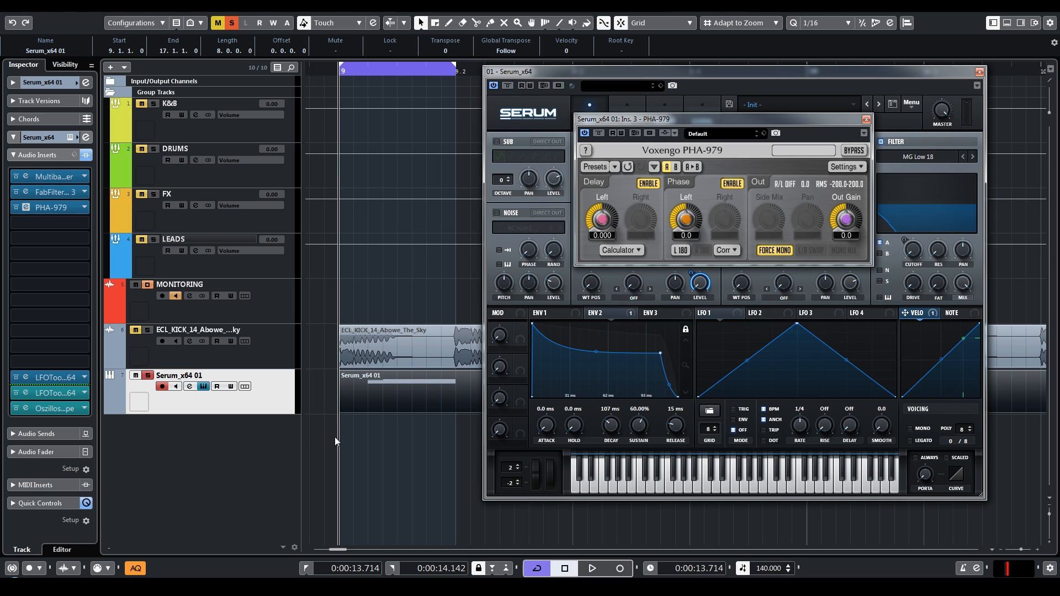
- Play the bass together with the kick, adjust the left phase in PHA-979, and close the plug-in
{"action": "left_click", "coordinate": [341, 490]}
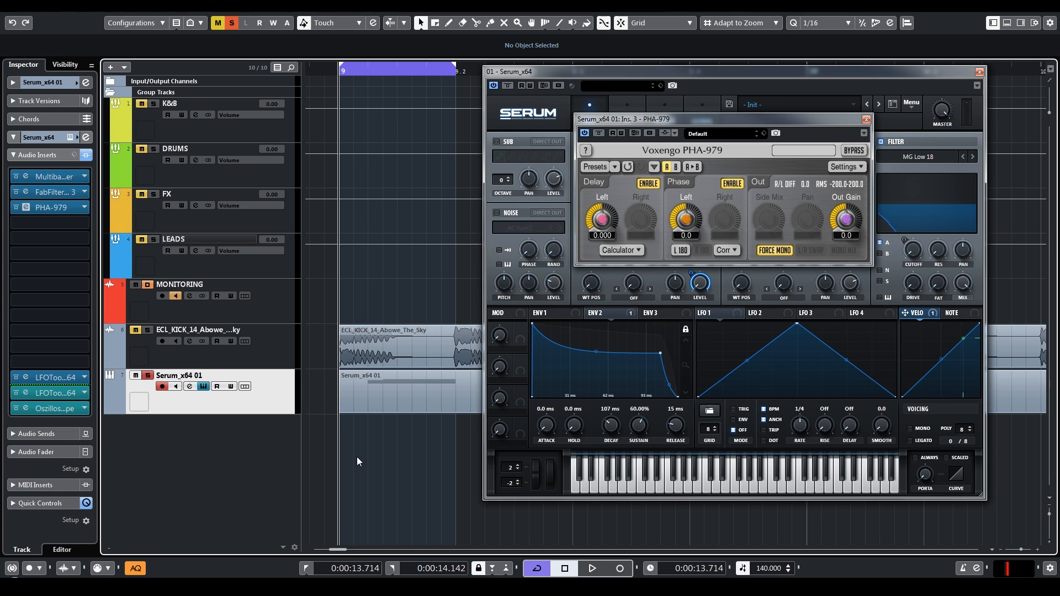
{"action": "key", "text": "space"}
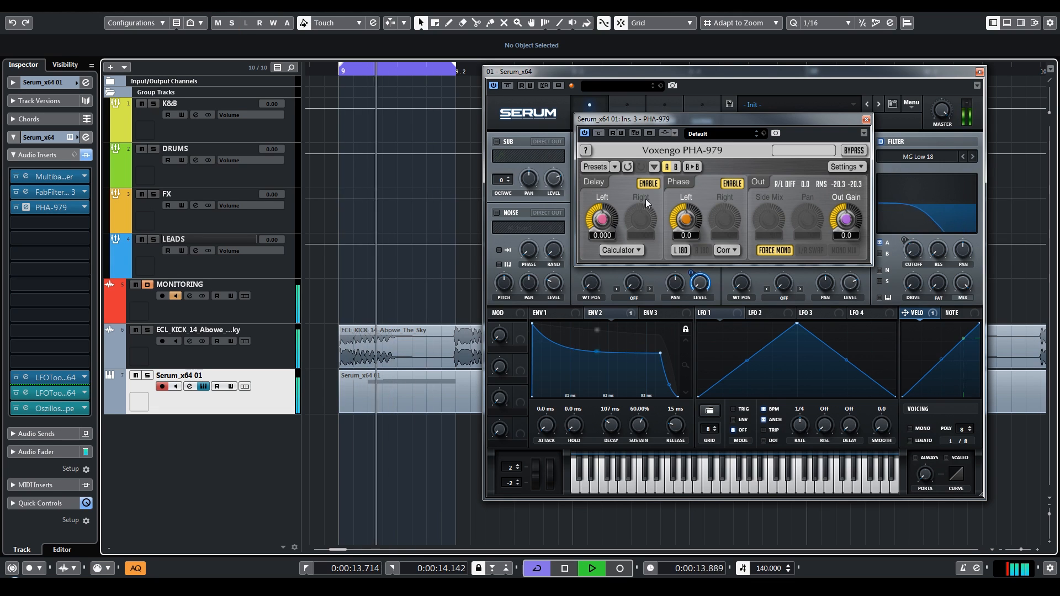
{"action": "mouse_move", "coordinate": [699, 226]}
{"action": "left_mouse_down"}
{"action": "mouse_move", "coordinate": [699, 270]}
{"action": "mouse_move", "coordinate": [689, 196]}
{"action": "mouse_move", "coordinate": [687, 225]}
{"action": "left_mouse_up"}
{"action": "left_click", "coordinate": [866, 119]}
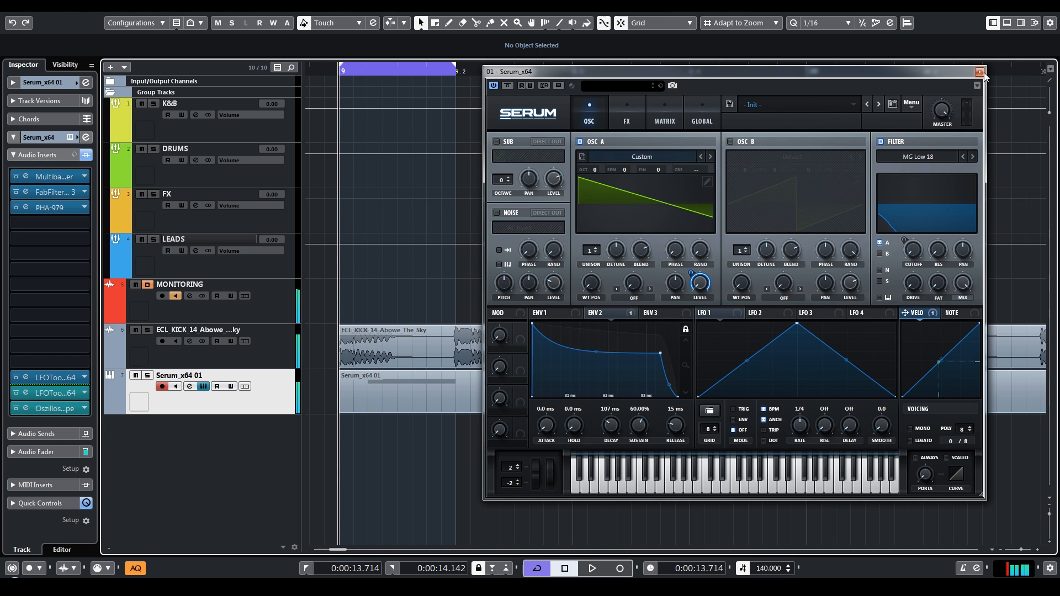
{"action": "key", "text": "space"}
- Raise the Serum track's volume to 1.85 during playback and close the Serum window
{"action": "left_click", "coordinate": [44, 82]}
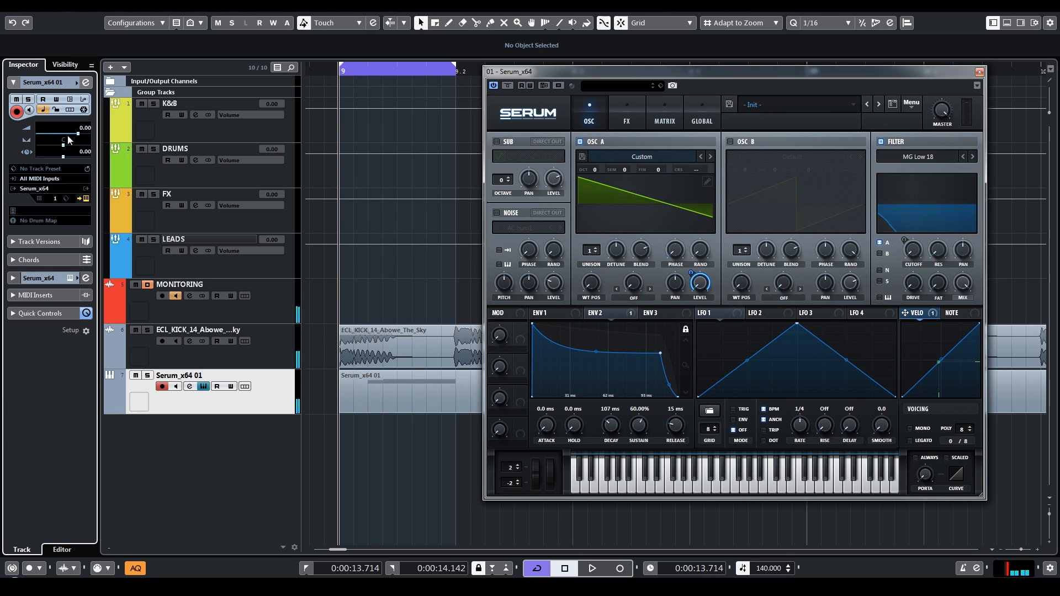
{"action": "key", "text": "space"}
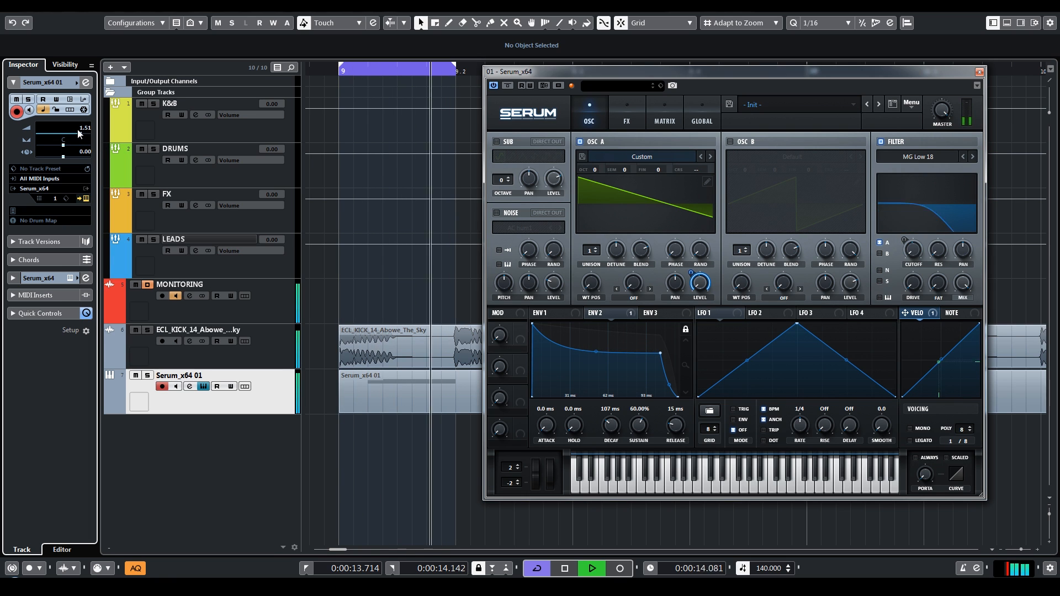
{"action": "left_click", "coordinate": [980, 72]}
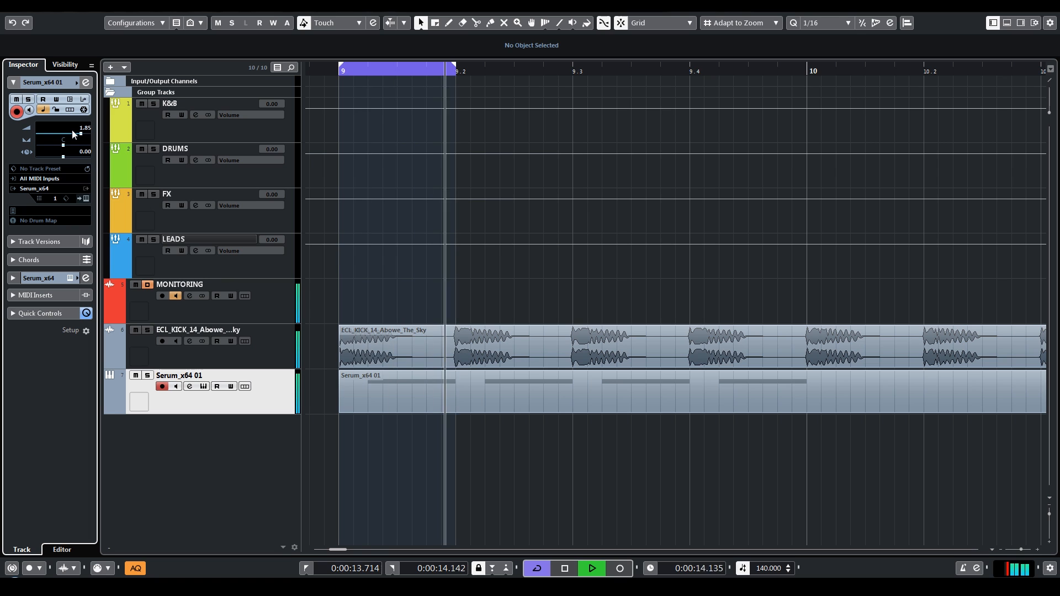
- Extend the loop range to bar 10, and trim the Serum part to its first beat
{"action": "scroll", "coordinate": [505, 285], "scroll_direction": "down", "scroll_amount": 5}
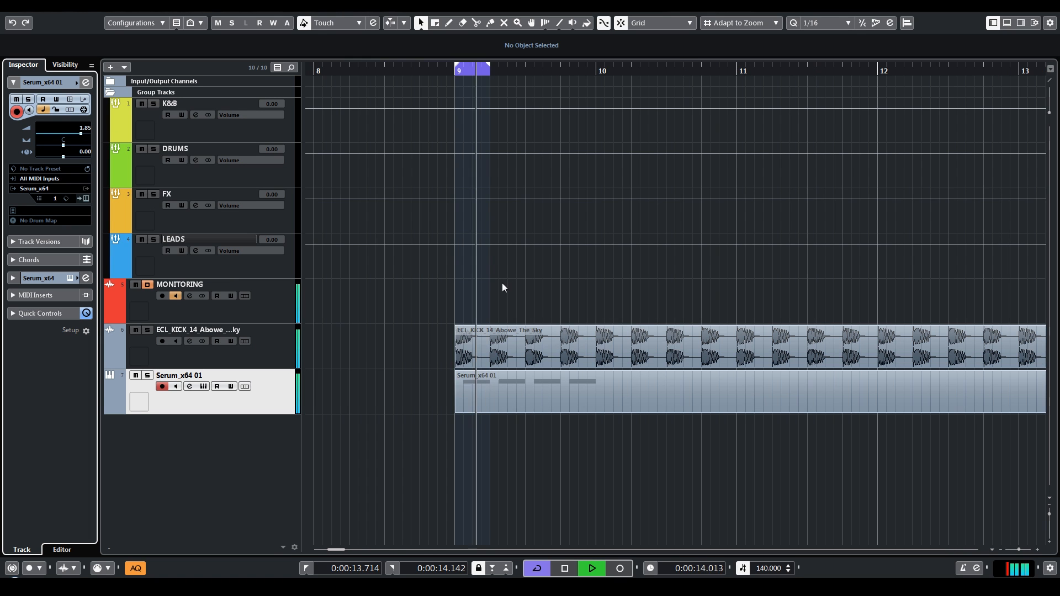
{"action": "left_click", "coordinate": [596, 69], "text": "alt"}
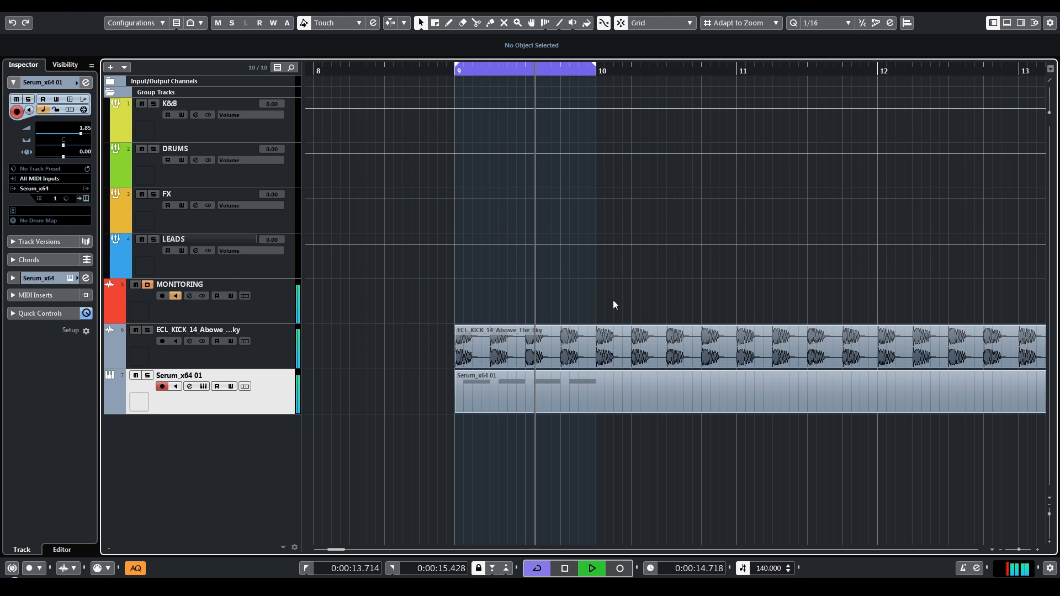
{"action": "left_click", "coordinate": [490, 390], "text": "alt"}
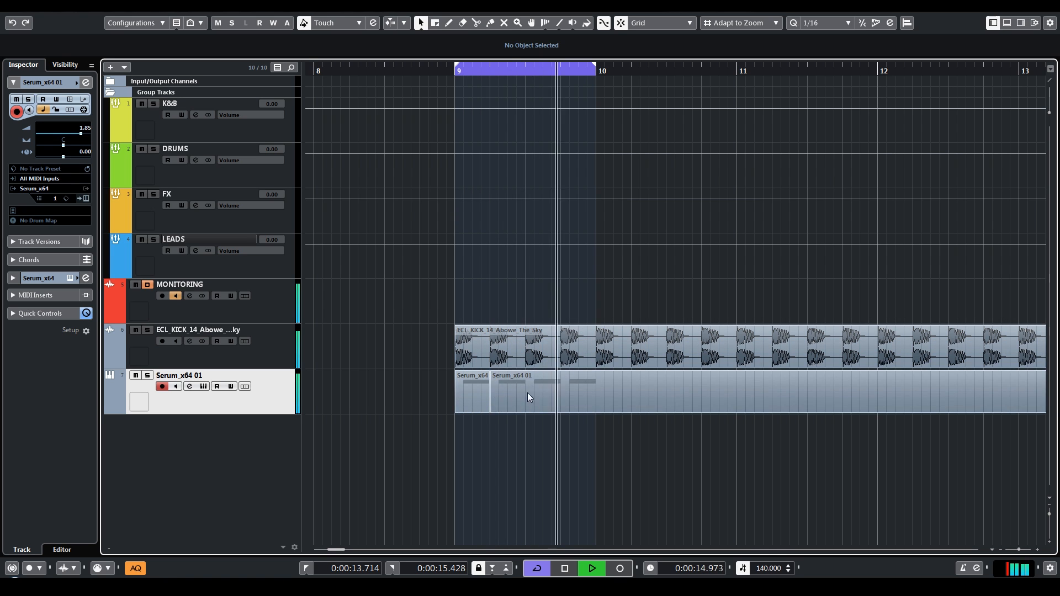
{"action": "left_click", "coordinate": [528, 394]}
{"action": "key", "text": "Delete"}
- Duplicate the one-beat Serum part three times and glue the four parts into a single one-bar part
{"action": "left_click", "coordinate": [476, 393]}
{"action": "key", "text": "ctrl+d"}
{"action": "key", "text": "ctrl+d"}
{"action": "key", "text": "ctrl+d"}
{"action": "left_click_drag", "start_coordinate": [642, 390], "coordinate": [450, 389]}
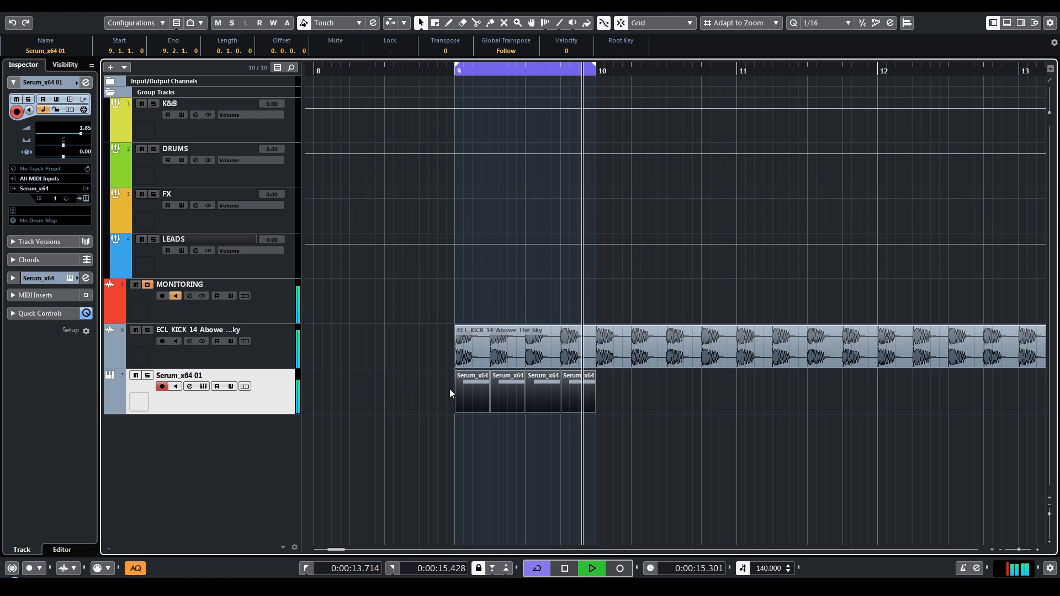
{"action": "key", "text": "4"}
{"action": "left_click", "coordinate": [469, 392]}
{"action": "key", "text": "1"}
- Reopen Serum and, during playback, make Env 2's decay curve less steep and set its sustain to 62.85%
{"action": "key", "text": "space"}
{"action": "key", "text": "e"}
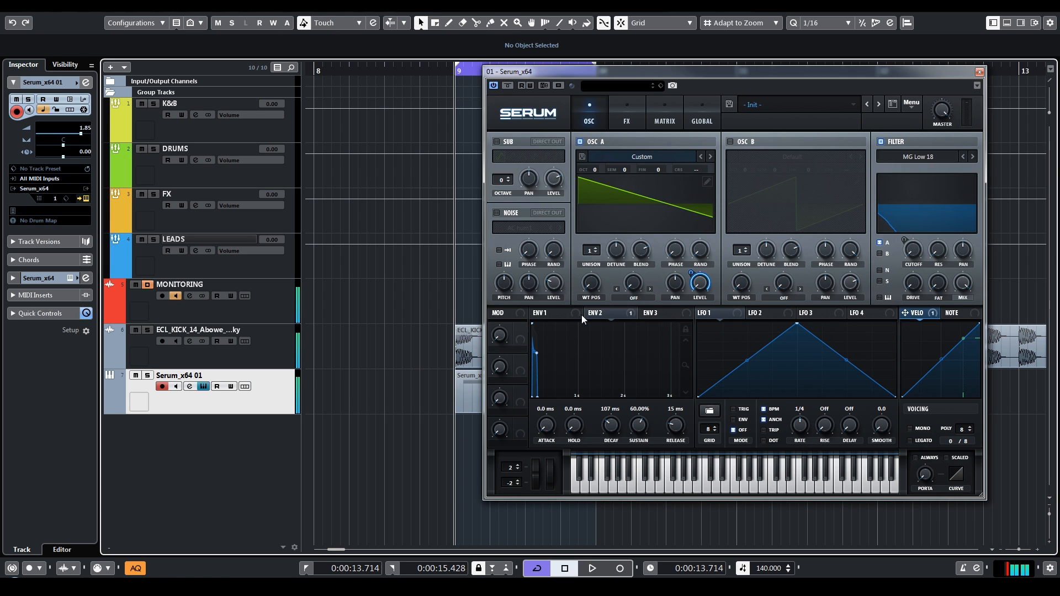
{"action": "left_click", "coordinate": [599, 315]}
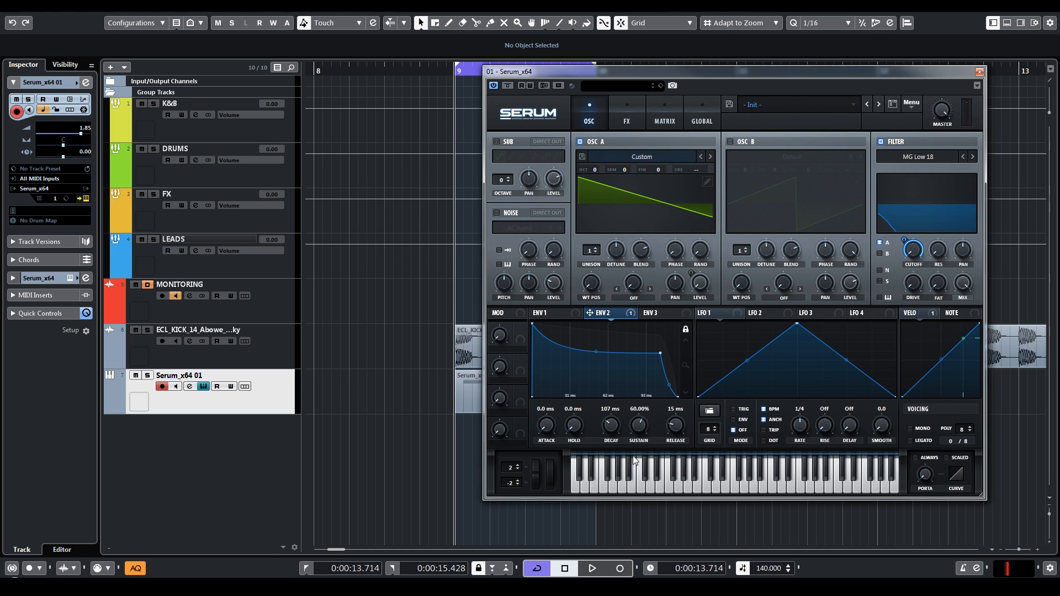
{"action": "key", "text": "space"}
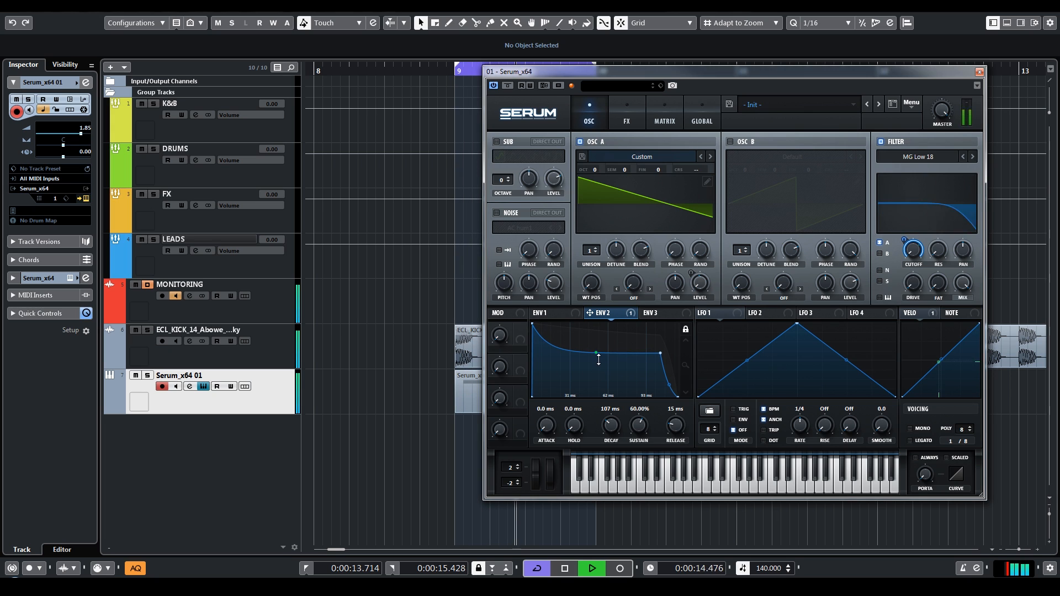
{"action": "mouse_move", "coordinate": [598, 360]}
{"action": "left_mouse_down"}
{"action": "mouse_move", "coordinate": [605, 334]}
{"action": "mouse_move", "coordinate": [605, 346]}
{"action": "left_mouse_up"}
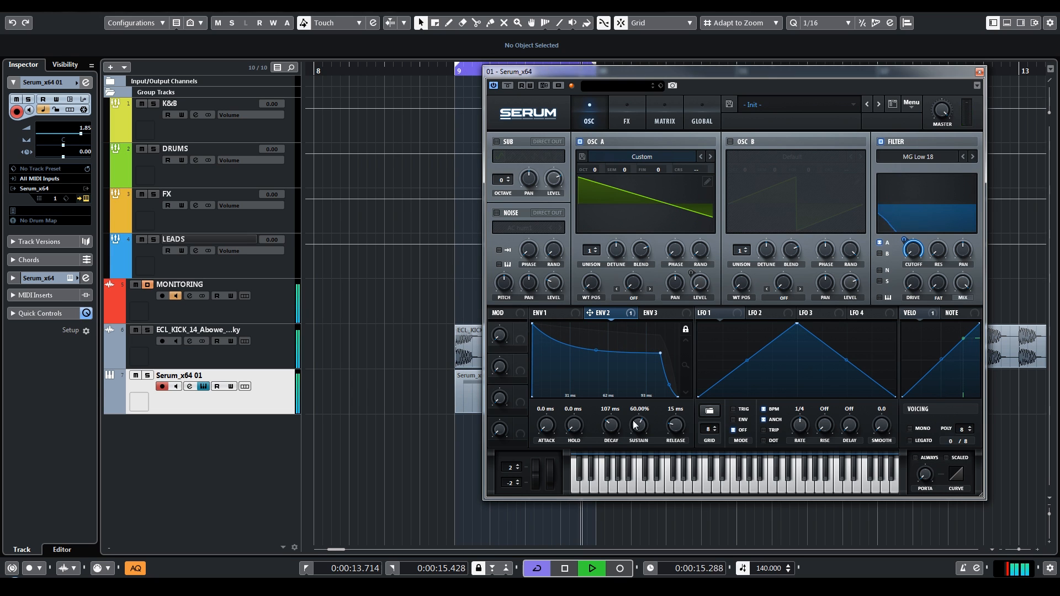
{"action": "left_click_drag", "start_coordinate": [639, 422], "coordinate": [640, 415]}
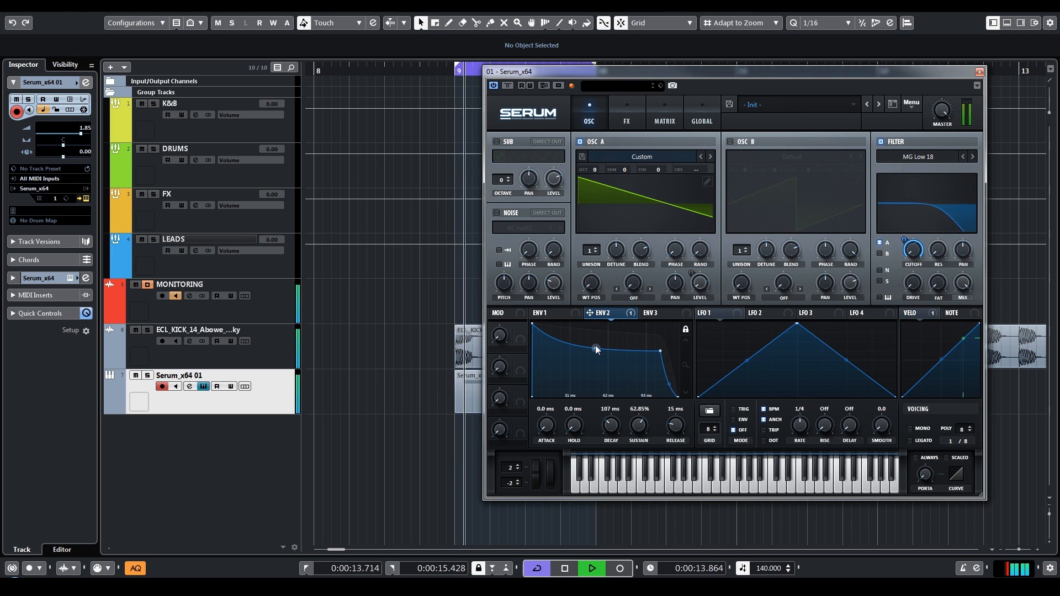